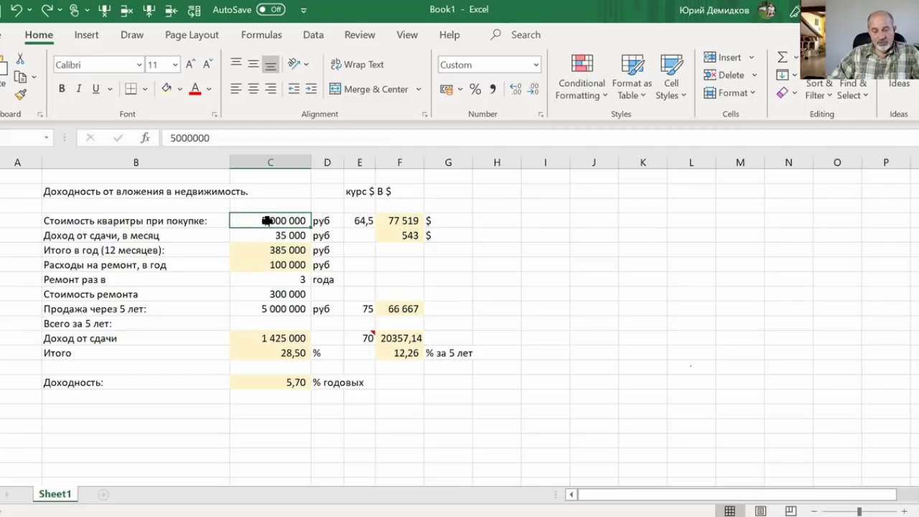
# Examine the apartment's purchase price, the monthly rent and the yearly rental income formula in C4:C6.
pyautogui.press('Down')
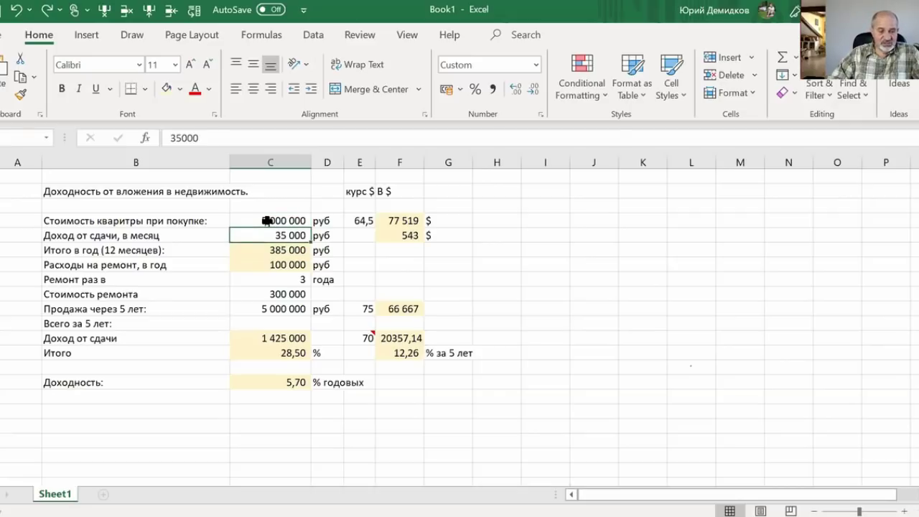
pyautogui.click(267, 221)
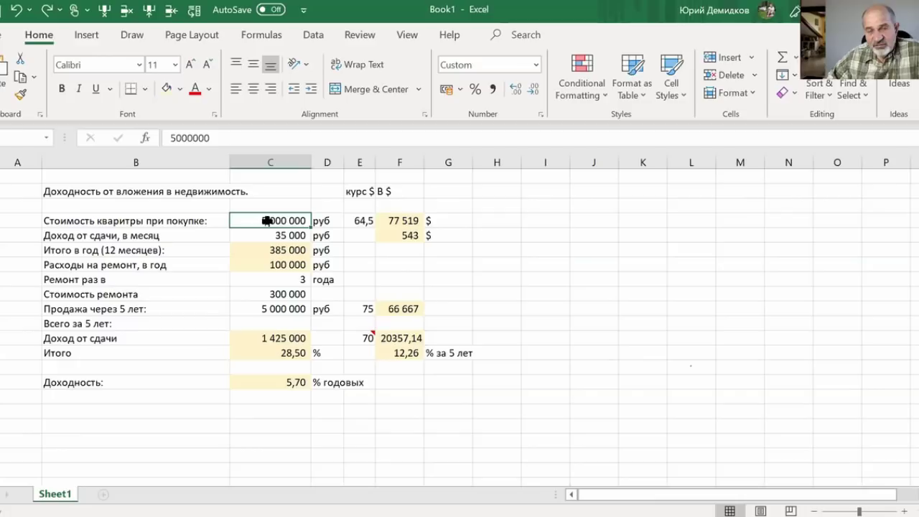
pyautogui.press('Down')
pyautogui.press('Down')
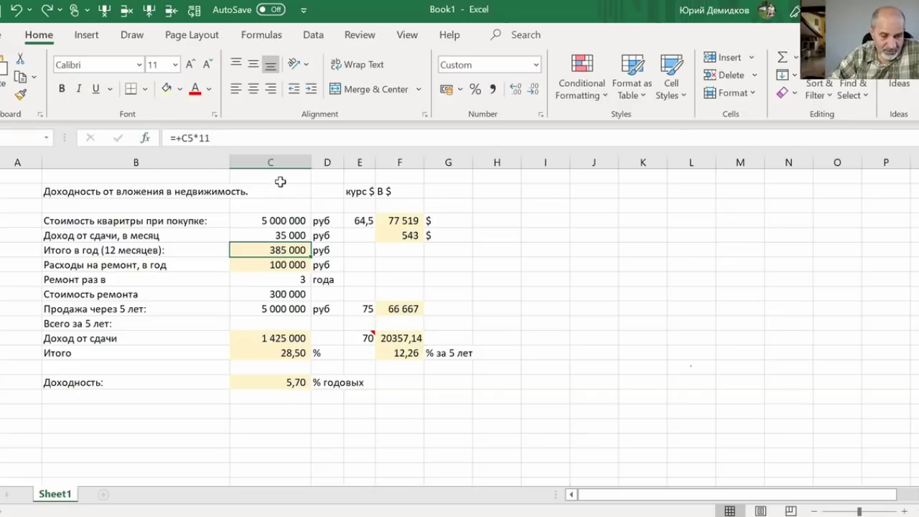
pyautogui.click(280, 237)
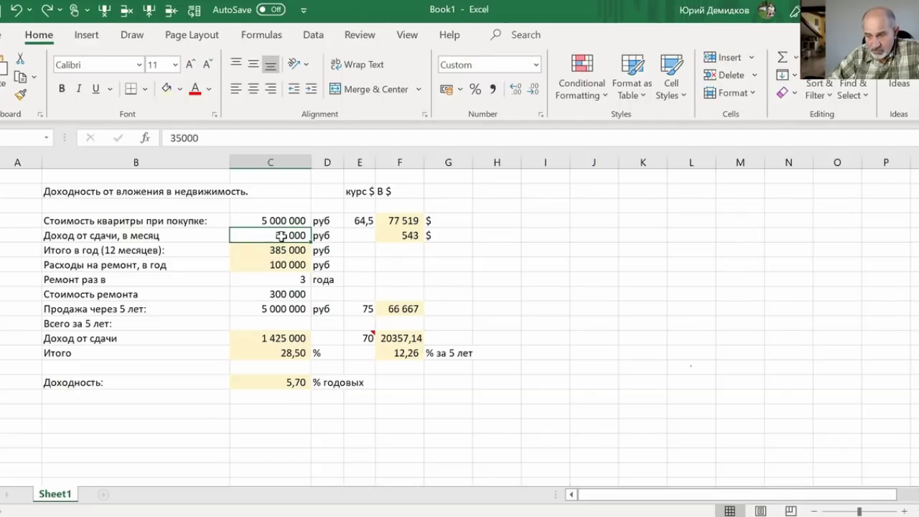
pyautogui.click(260, 221)
pyautogui.press('Down')
pyautogui.press('Down')
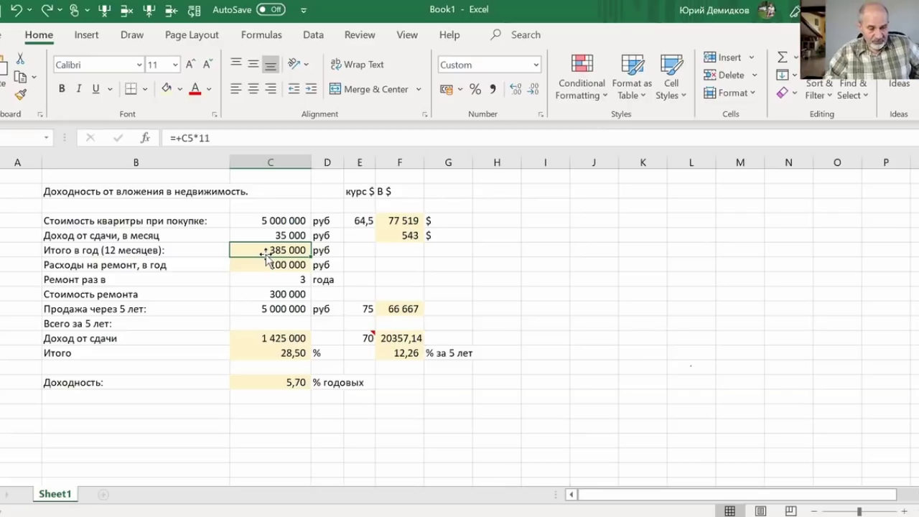
# Examine the yearly repair expense formula in C7 together with the repair interval and repair cost it uses.
pyautogui.click(266, 260)
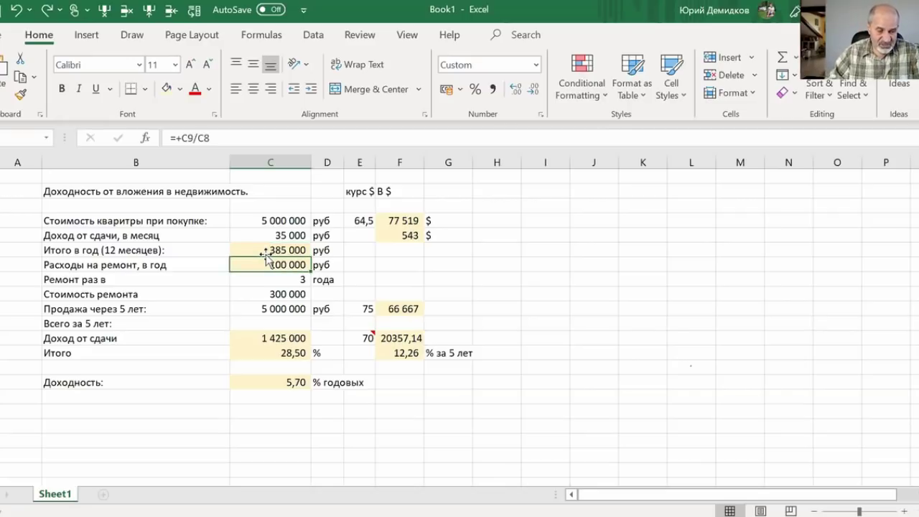
pyautogui.press('Down')
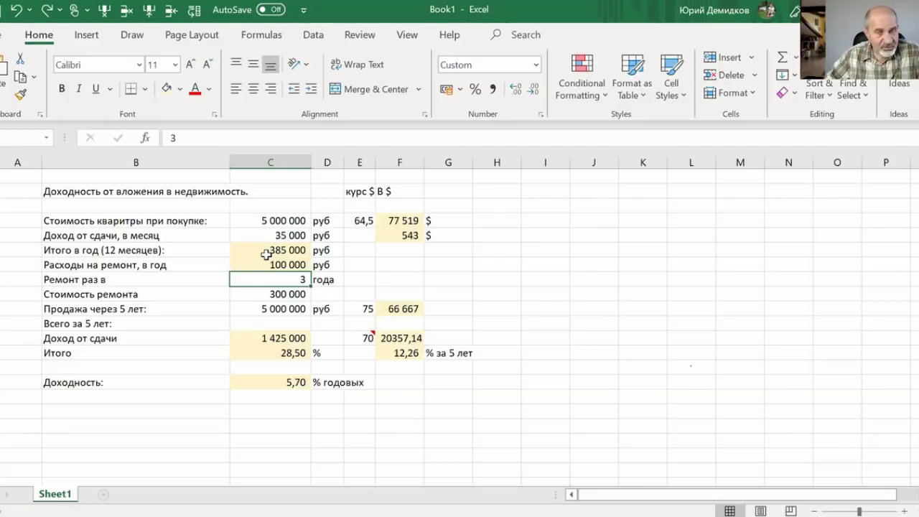
pyautogui.press('Down')
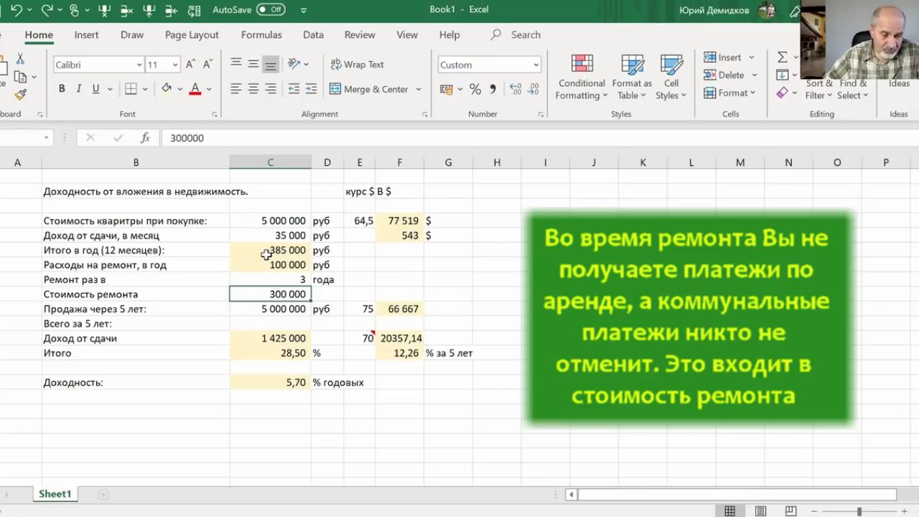
pyautogui.press('Down')
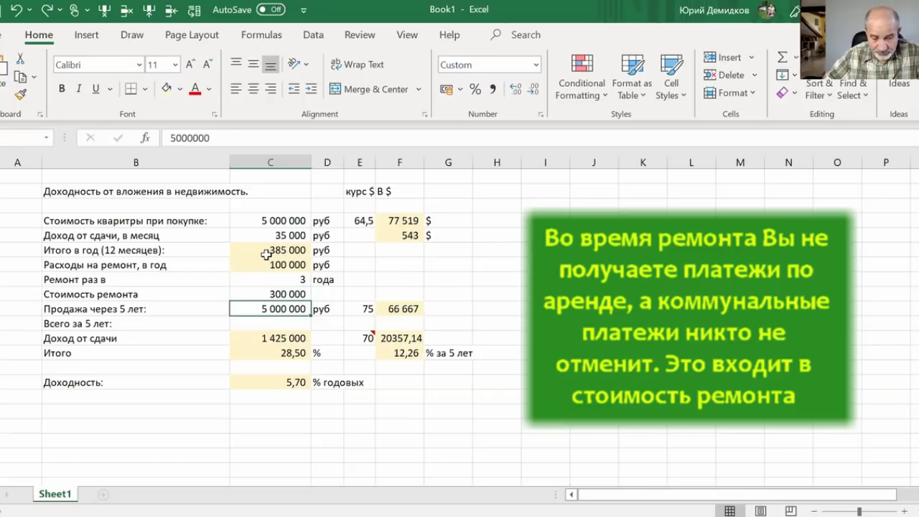
pyautogui.press('Up')
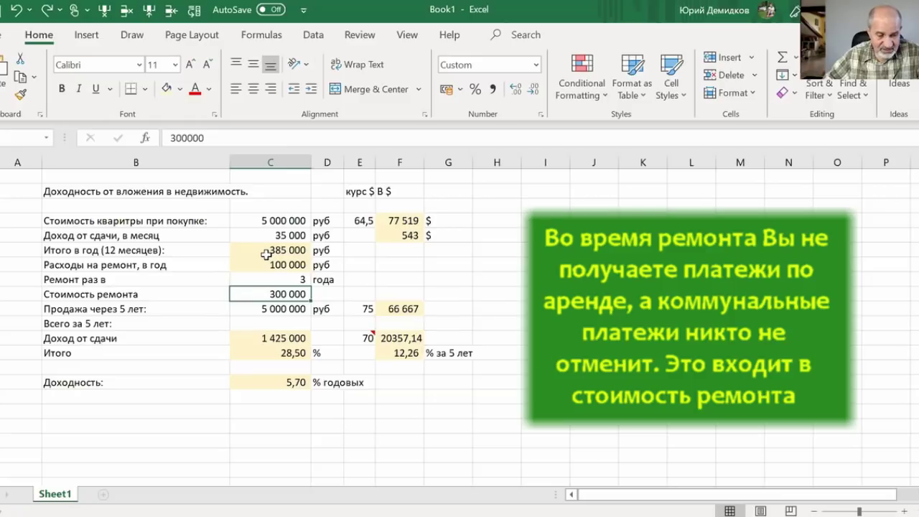
pyautogui.press('Up')
pyautogui.press('Up')
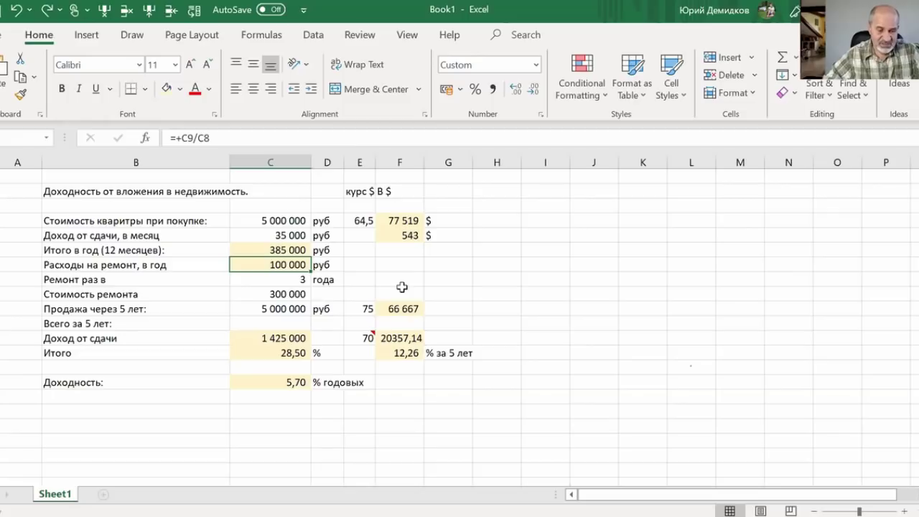
pyautogui.click(297, 298)
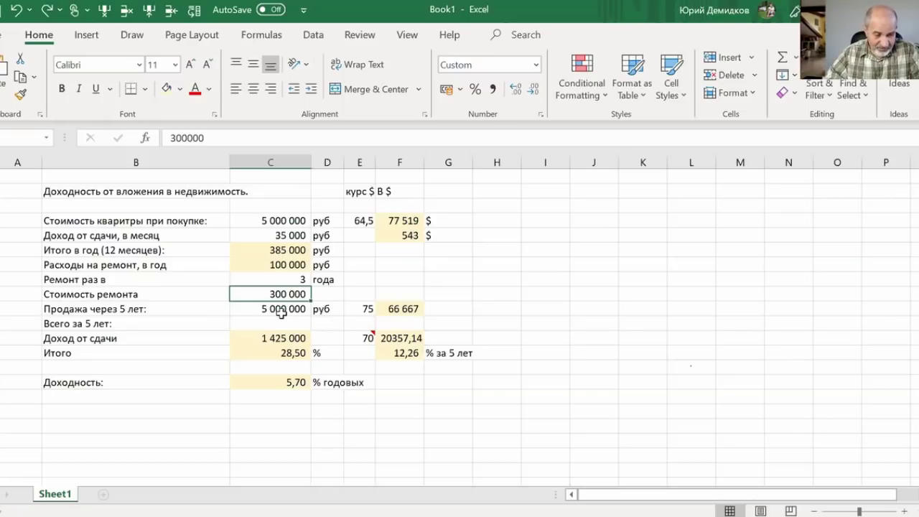
# Examine the ruble sale price after 5 years and the formulas for rental income, total return and annual yield in column C.
pyautogui.click(281, 311)
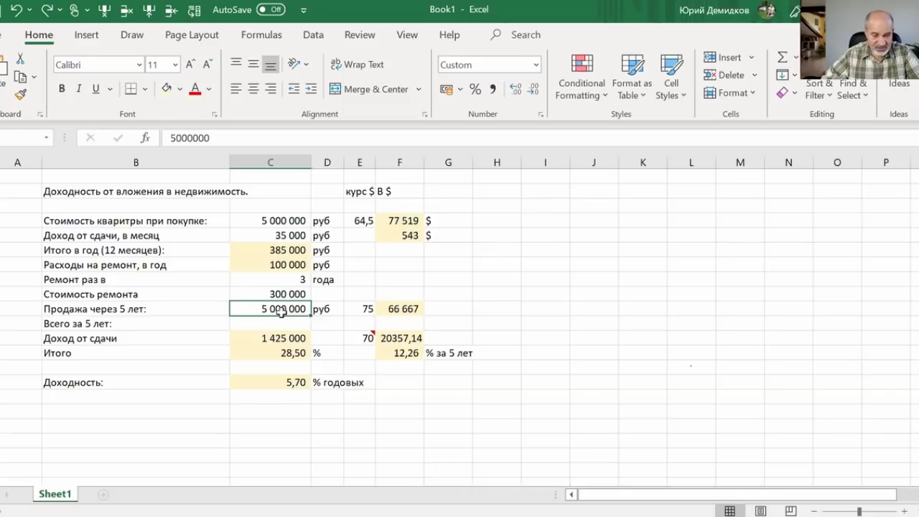
pyautogui.press('Down')
pyautogui.press('Down')
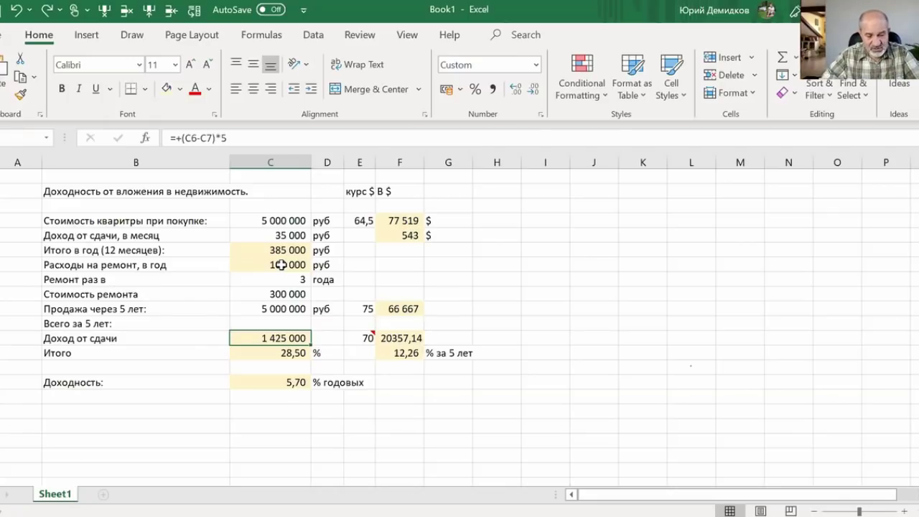
pyautogui.click(274, 350)
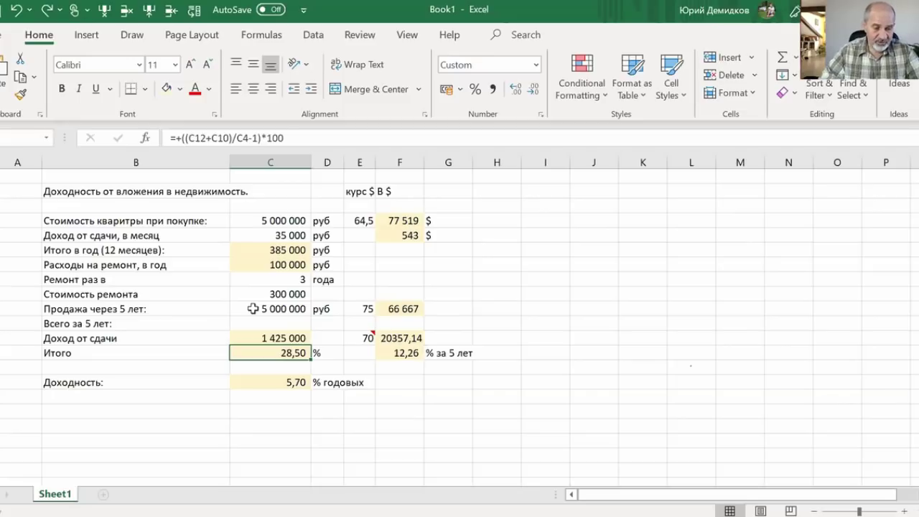
pyautogui.click(254, 220)
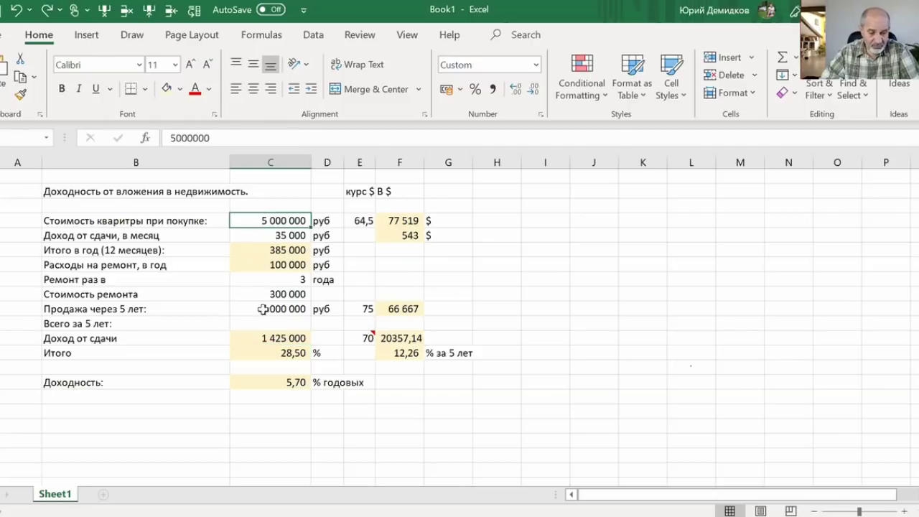
pyautogui.click(262, 353)
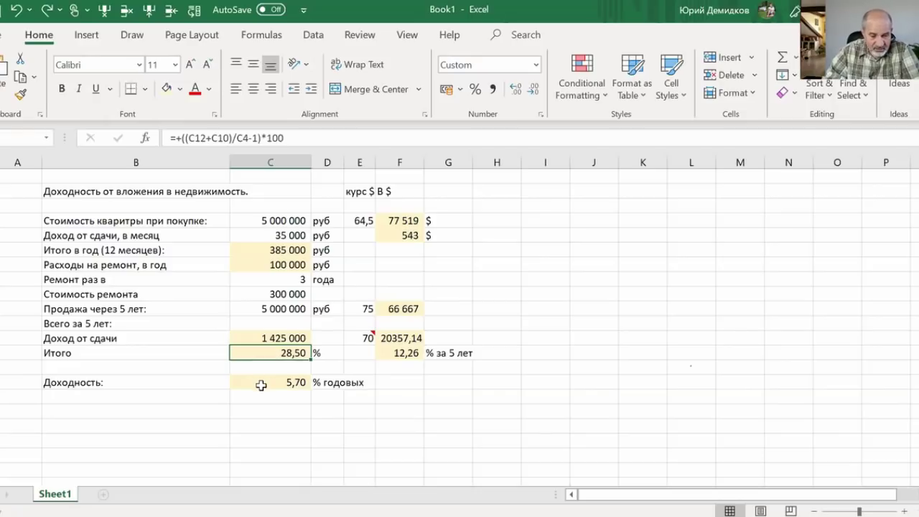
pyautogui.click(261, 386)
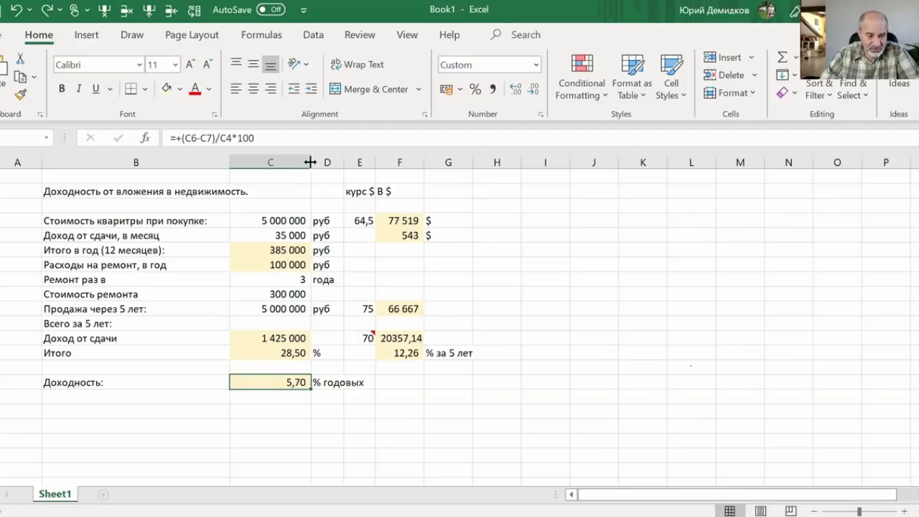
# Narrow columns C and D slightly.
pyautogui.moveTo(309, 163); pyautogui.dragTo(298, 163)
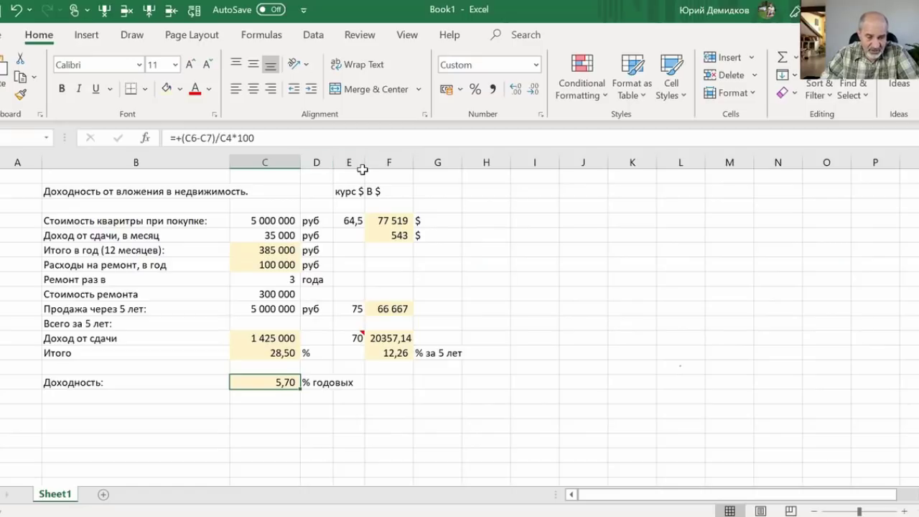
pyautogui.moveTo(334, 162); pyautogui.dragTo(328, 163)
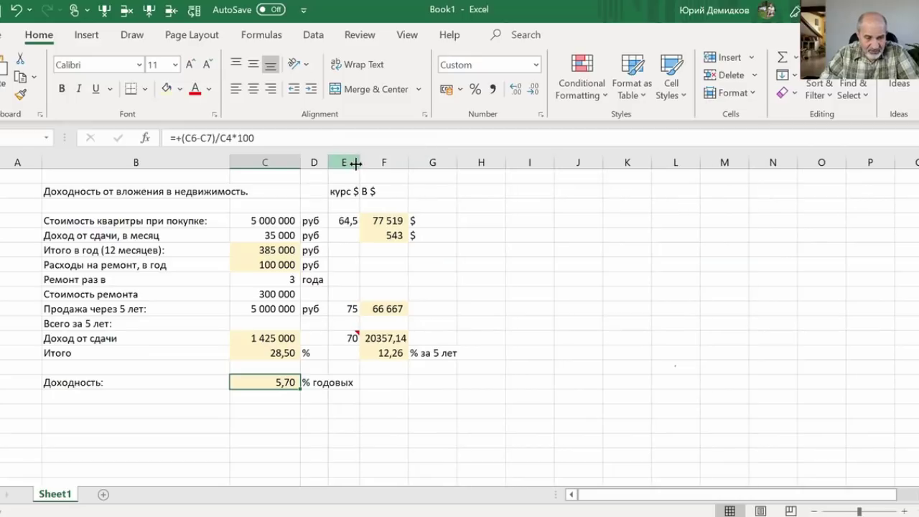
# Examine the exchange rate at purchase and the dollar conversion formulas for the purchase price and monthly rent.
pyautogui.click(342, 221)
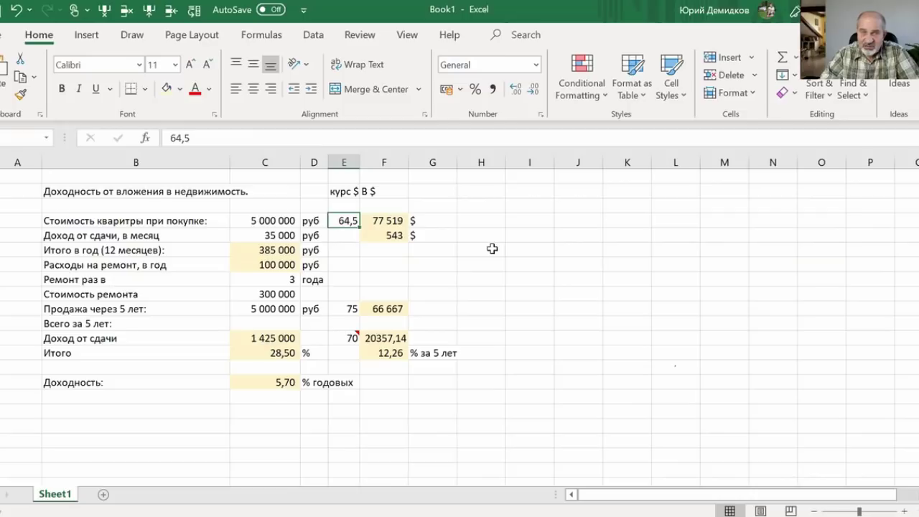
pyautogui.click(382, 221)
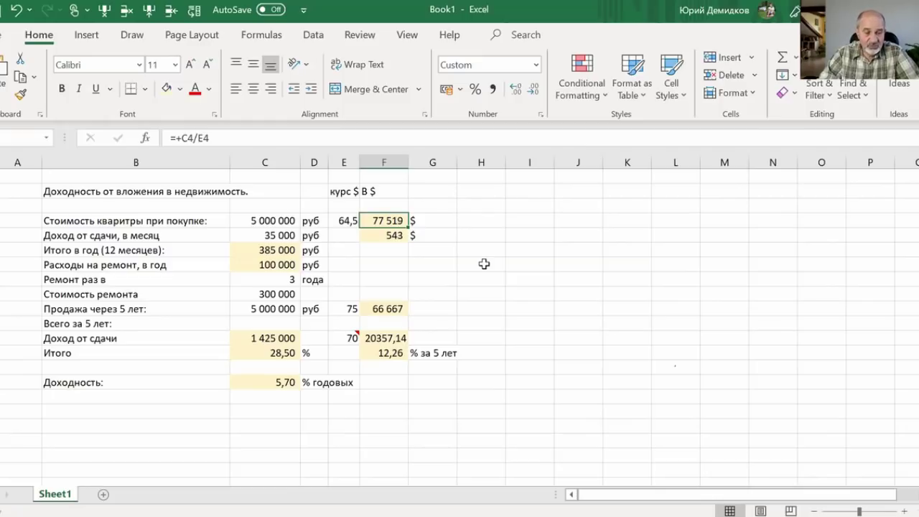
pyautogui.click(282, 235)
pyautogui.click(385, 236)
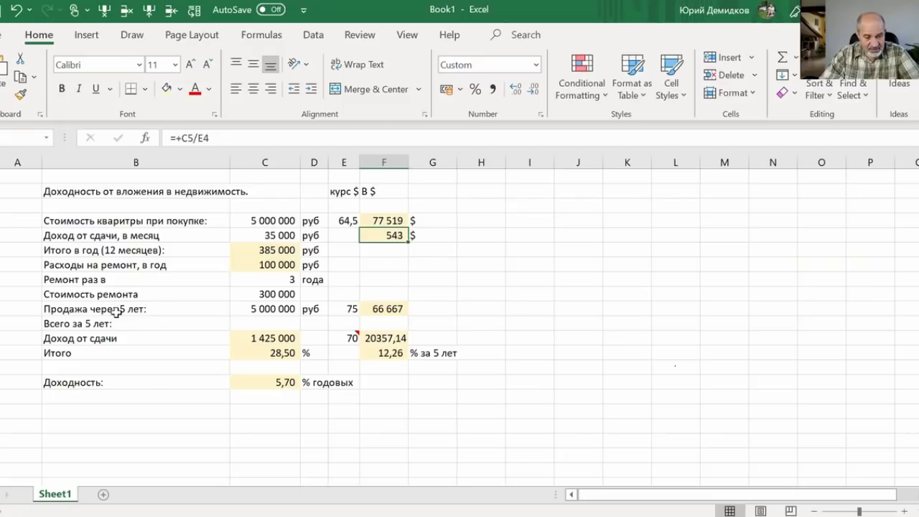
# Examine the exchange rates for the five-year sale and rental income, the average-rate note and the rental income's dollar conversion formula.
pyautogui.click(256, 309)
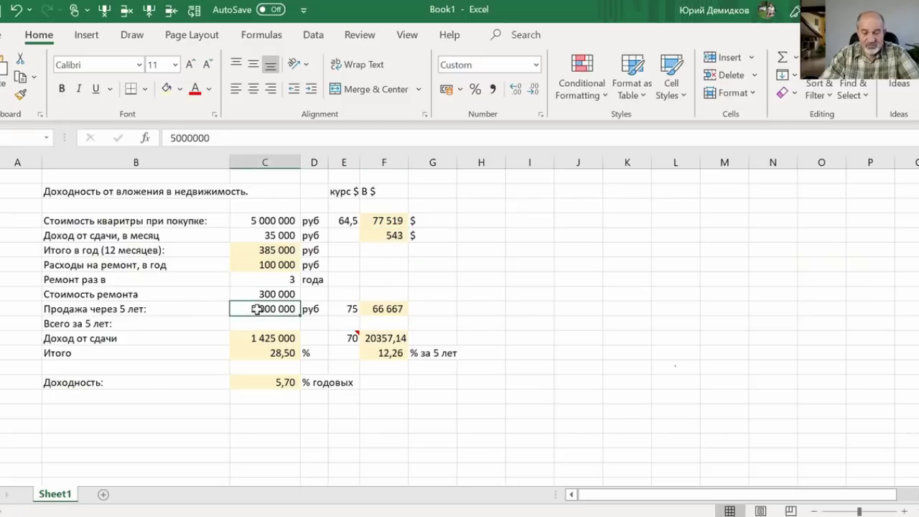
pyautogui.click(345, 310)
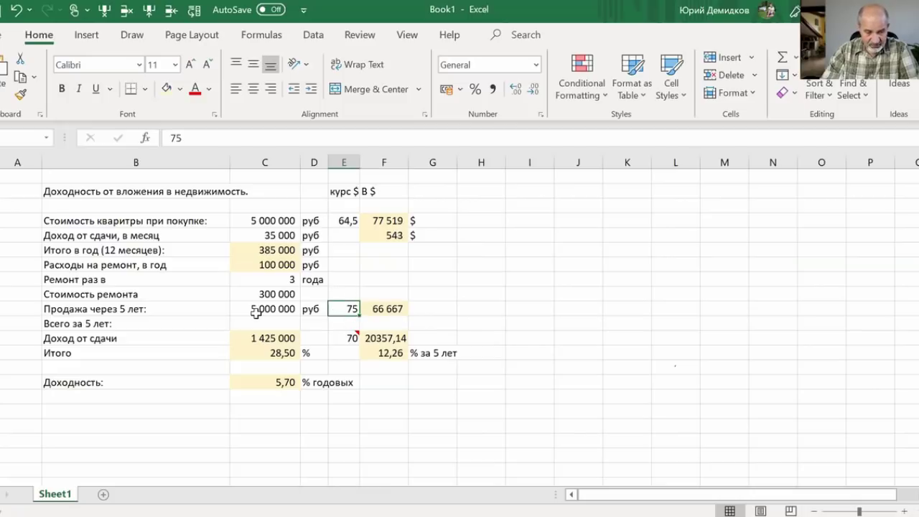
pyautogui.click(263, 337)
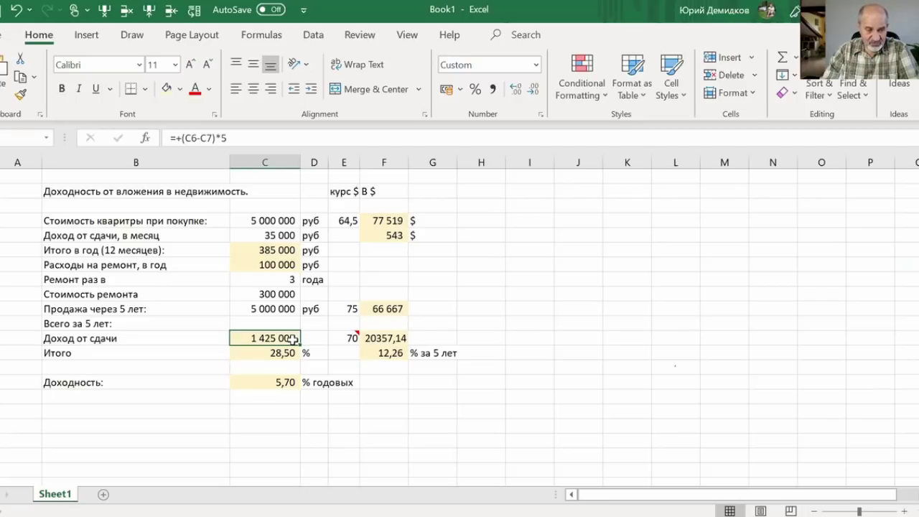
pyautogui.moveTo(351, 337)
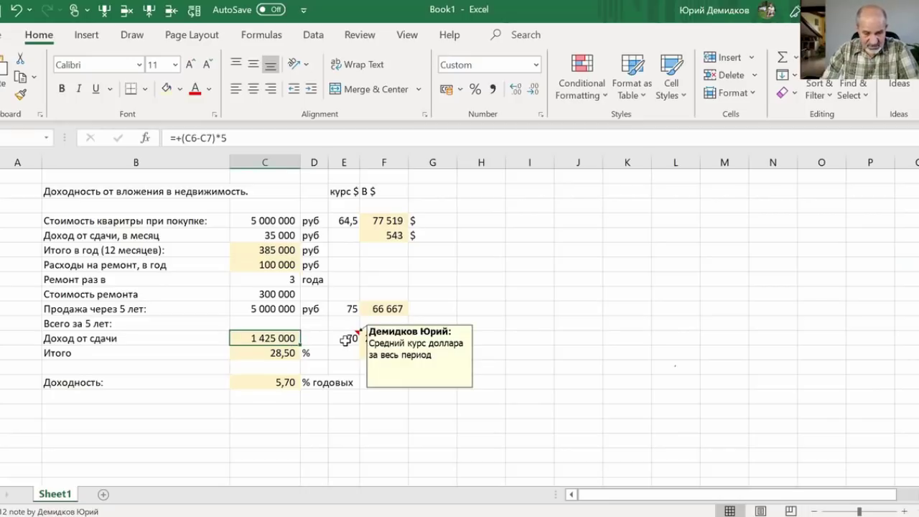
pyautogui.click(345, 339)
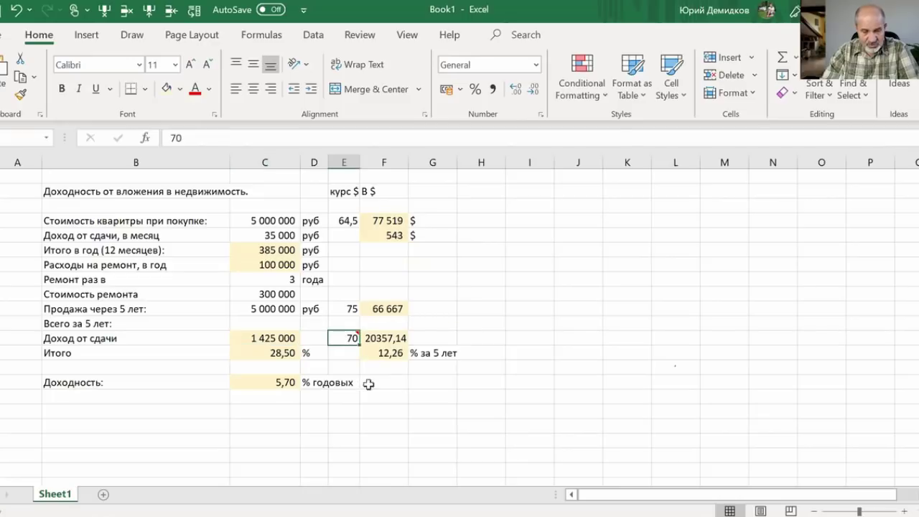
pyautogui.moveTo(336, 338)
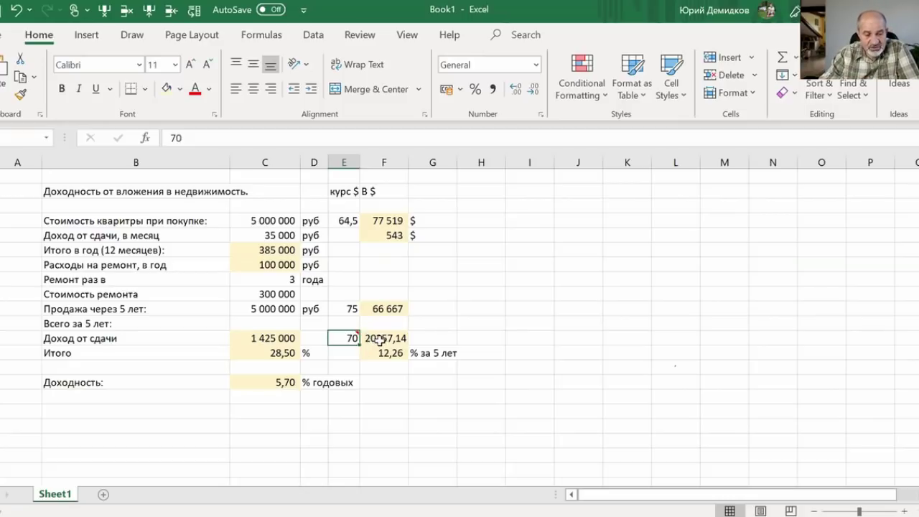
pyautogui.click(387, 338)
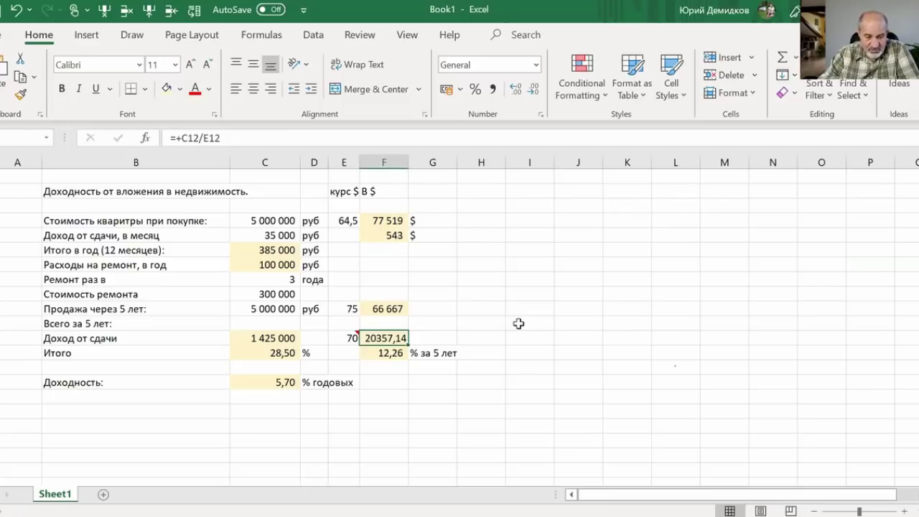
# Examine the five-year dollar return formula in F13 and the dollar sale price in F10 that feeds it.
pyautogui.click(377, 353)
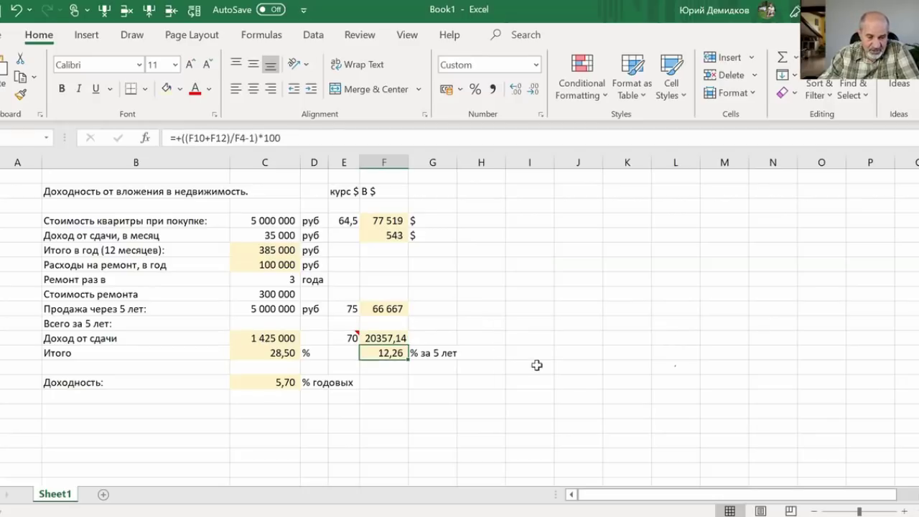
pyautogui.click(384, 309)
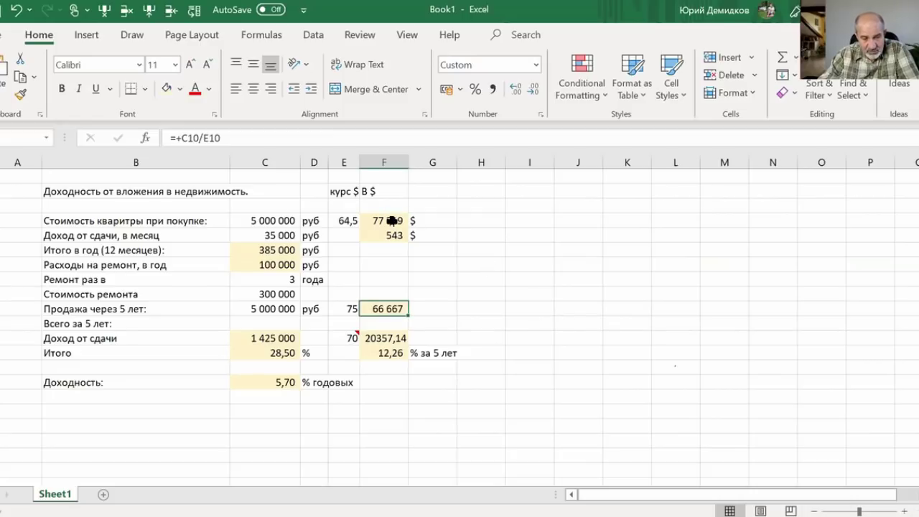
pyautogui.click(384, 353)
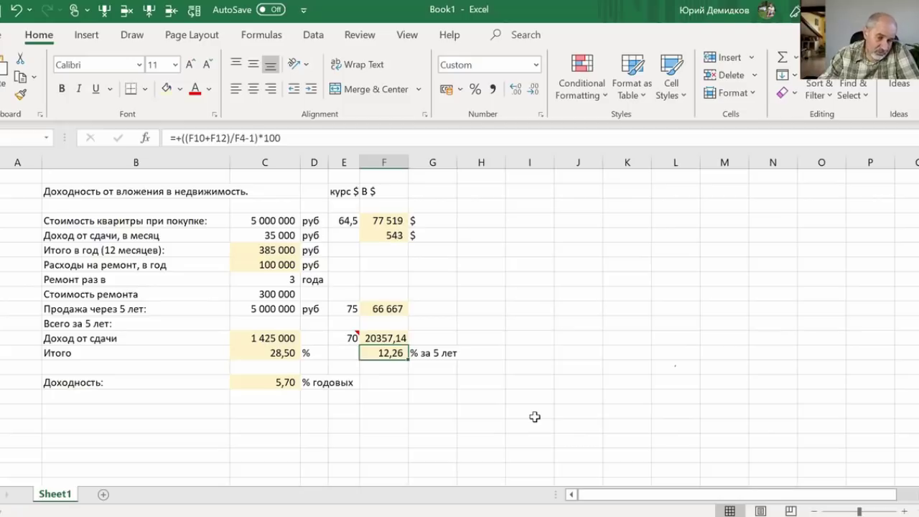
pyautogui.click(427, 399)
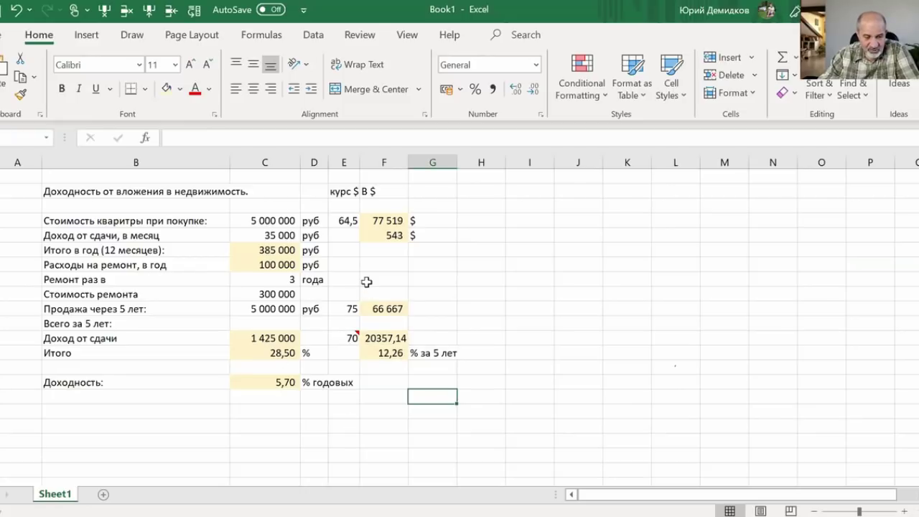
# Set the apartment's purchase price in C4 to 4 000 000 rubles and check the annual yield.
pyautogui.click(262, 237)
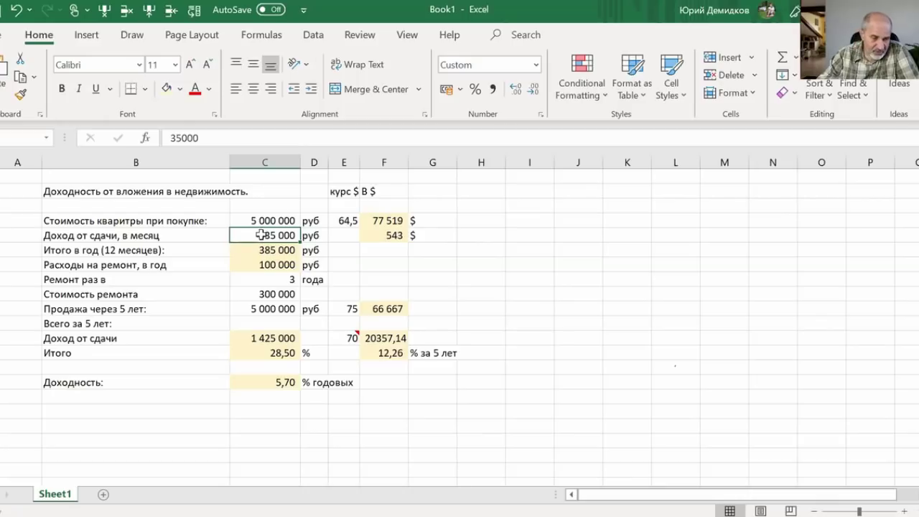
pyautogui.click(246, 220)
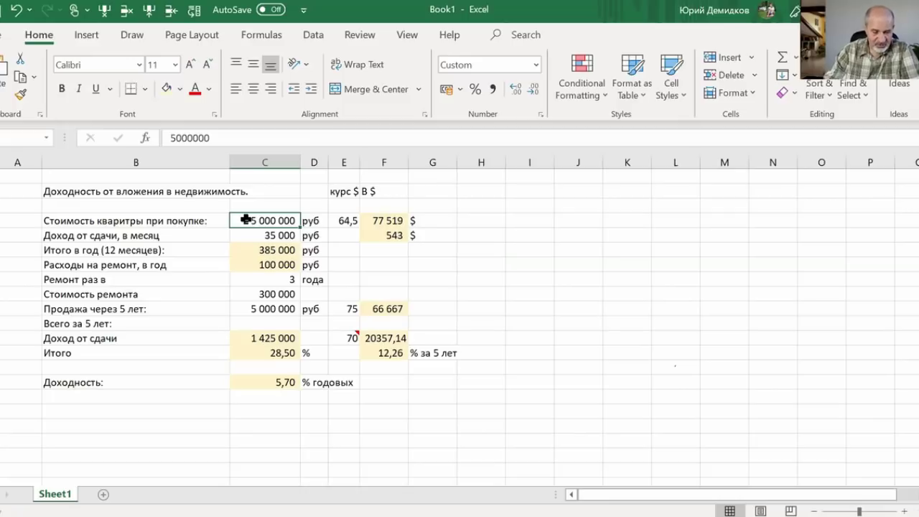
pyautogui.write('4 000 ')
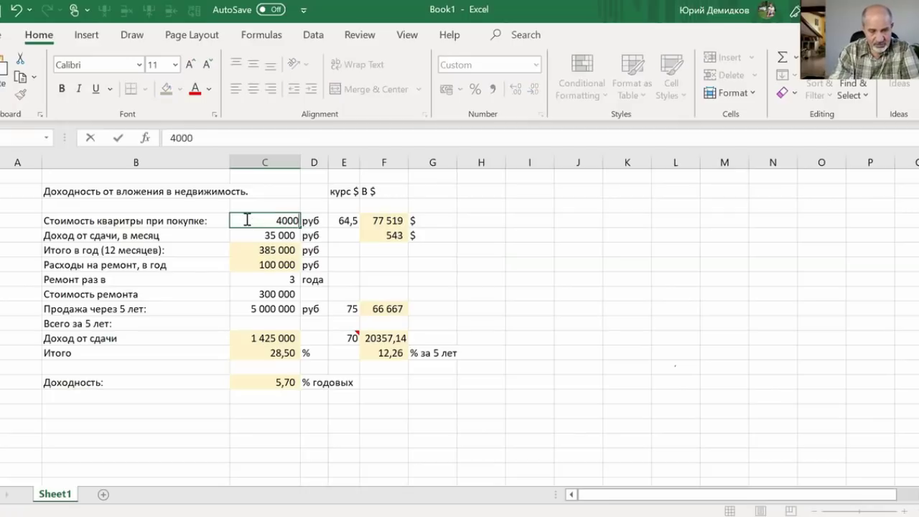
pyautogui.write('000')
pyautogui.press('Tab')
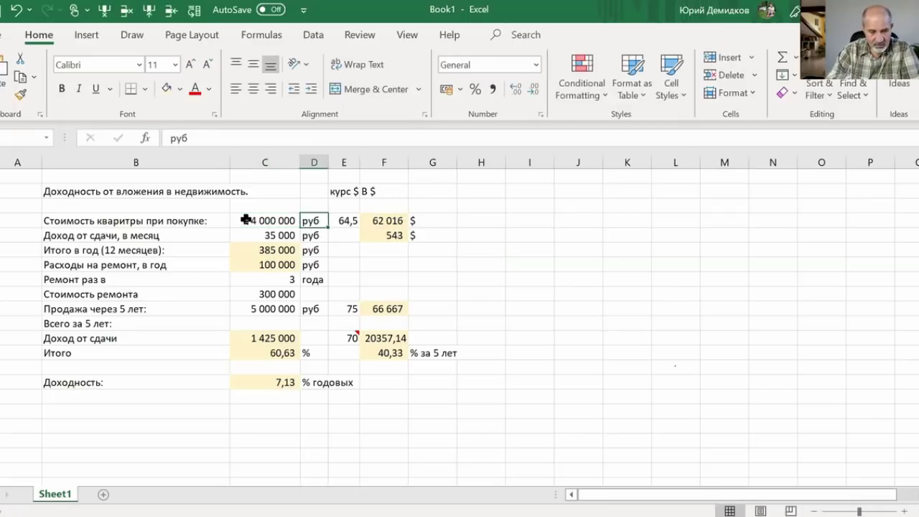
pyautogui.click(273, 383)
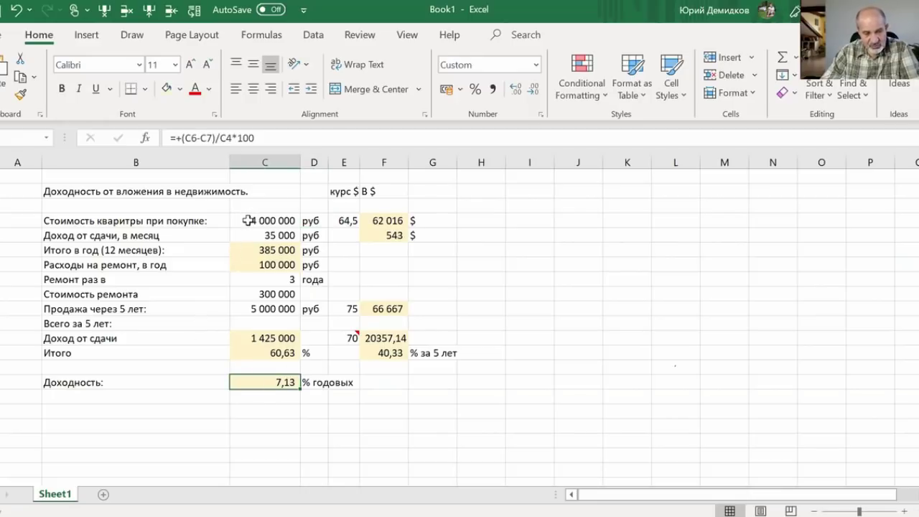
# Set the apartment's purchase price in C4 back to 5 000 000 rubles.
pyautogui.click(248, 220)
pyautogui.write('5 000 0')
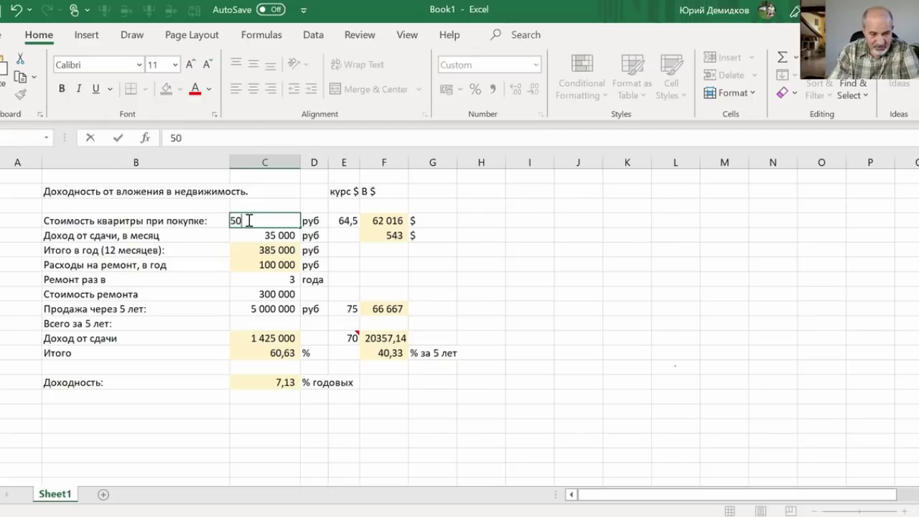
pyautogui.write('00')
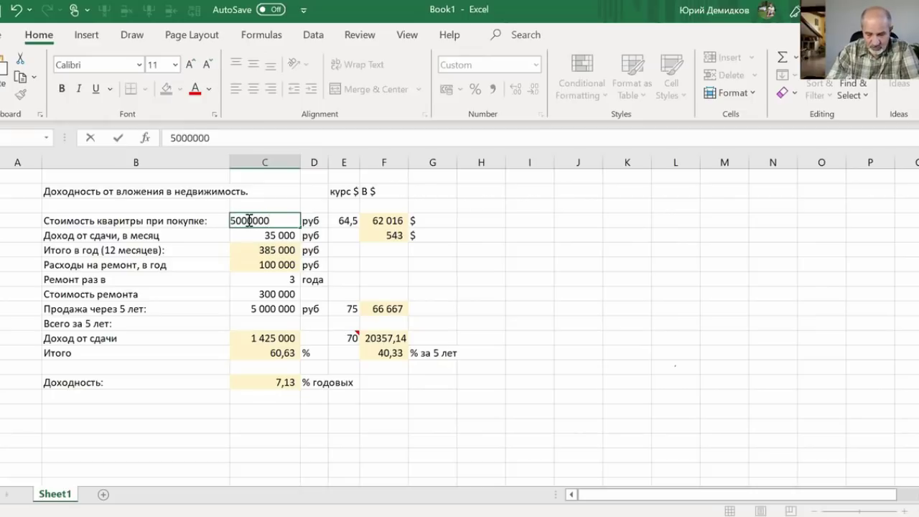
pyautogui.press('Tab')
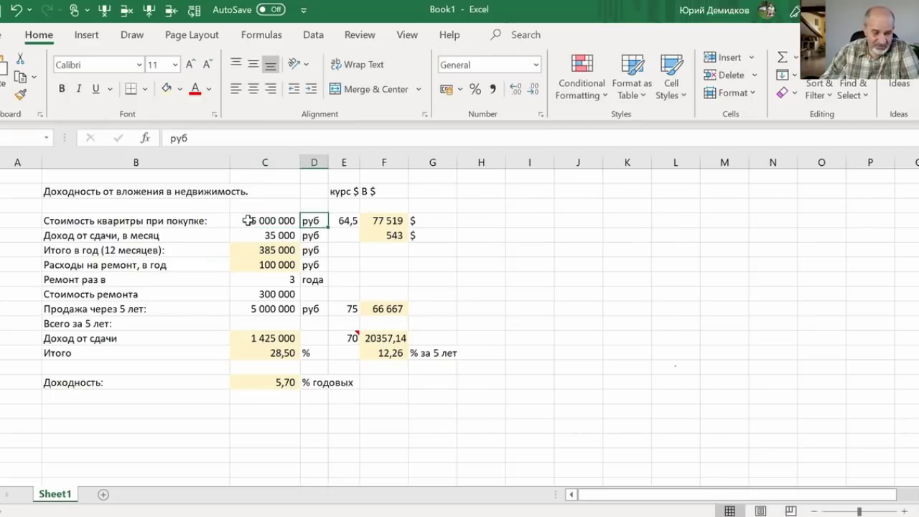
# Set the renovation cost in C9 to 500 000 and check the annual yield and five-year rental income.
pyautogui.click(247, 221)
pyautogui.press('Down')
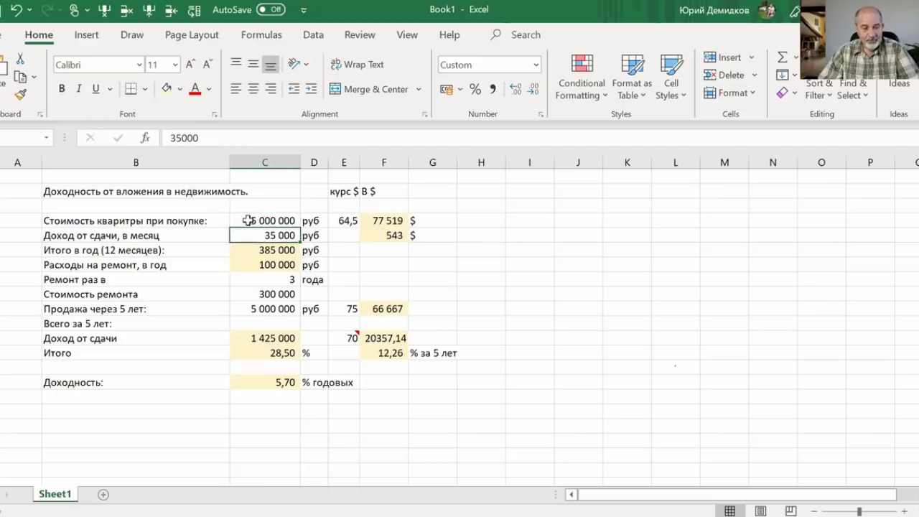
pyautogui.press('Down')
pyautogui.press('Down')
pyautogui.press('Down')
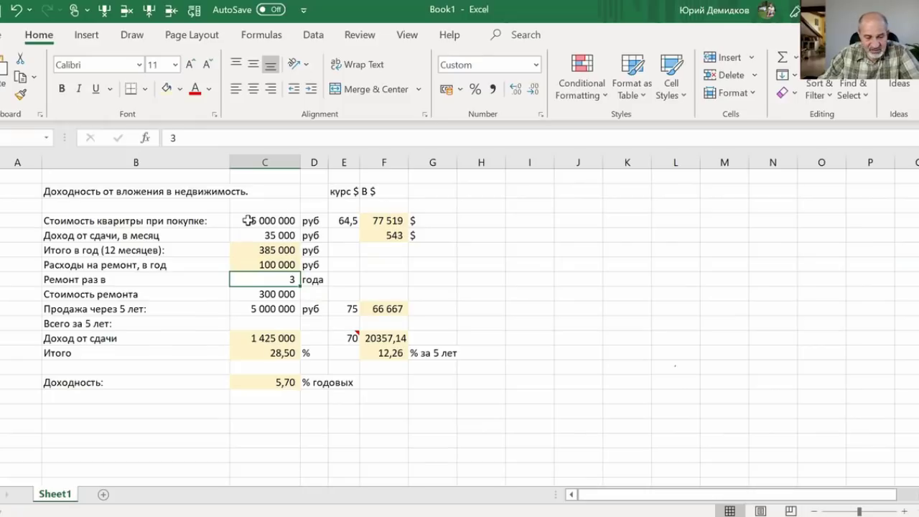
pyautogui.press('Down')
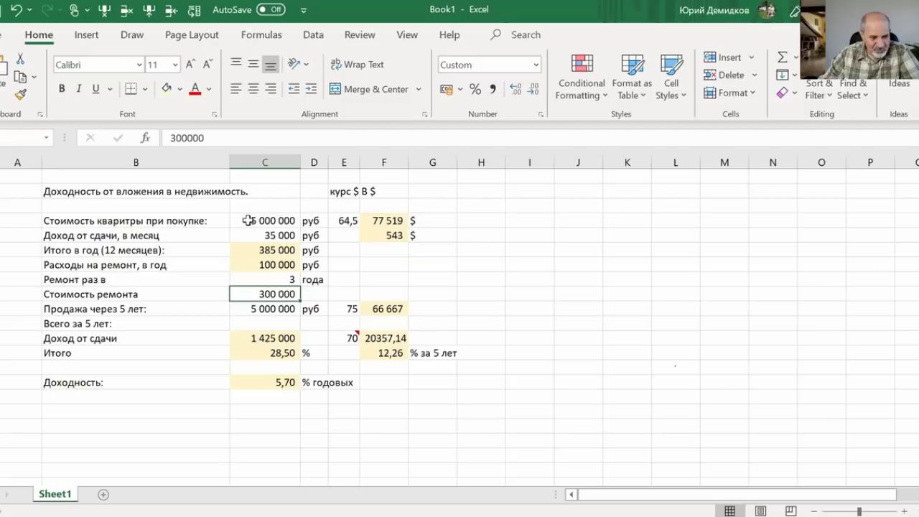
pyautogui.write('5')
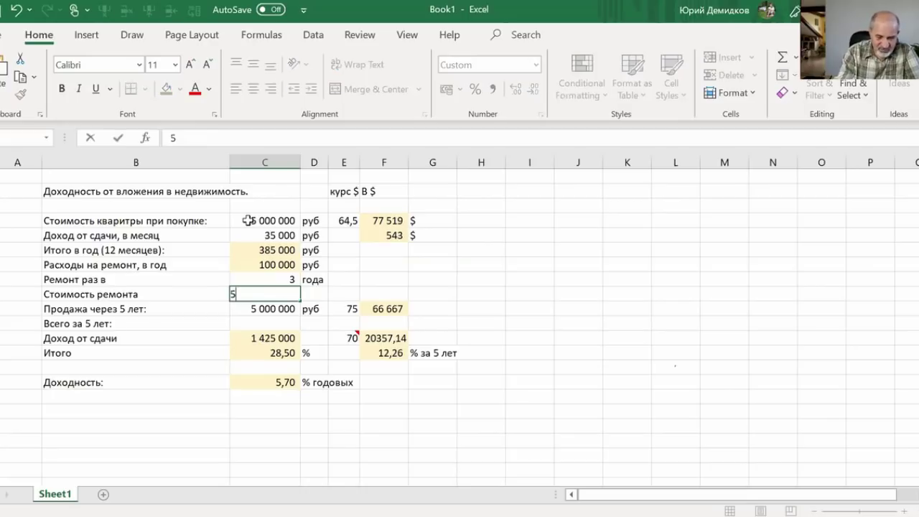
pyautogui.write('00000')
pyautogui.press('Tab')
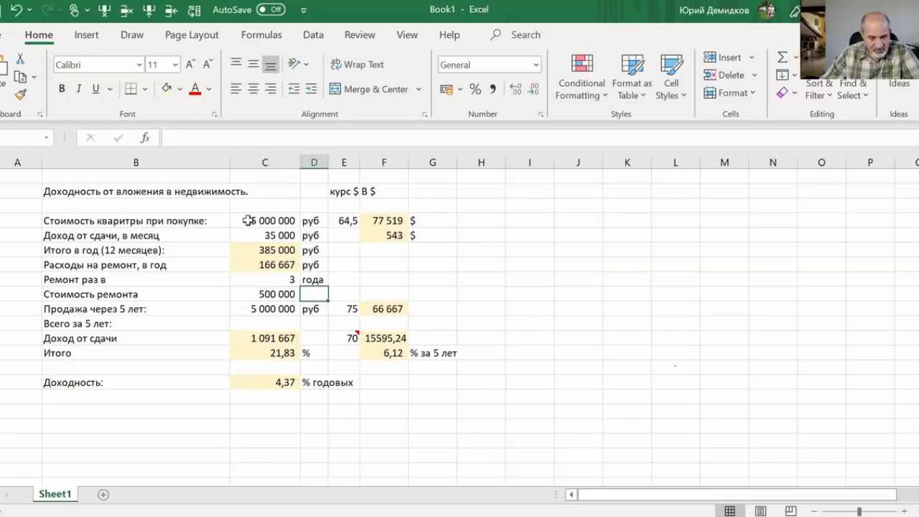
pyautogui.click(267, 385)
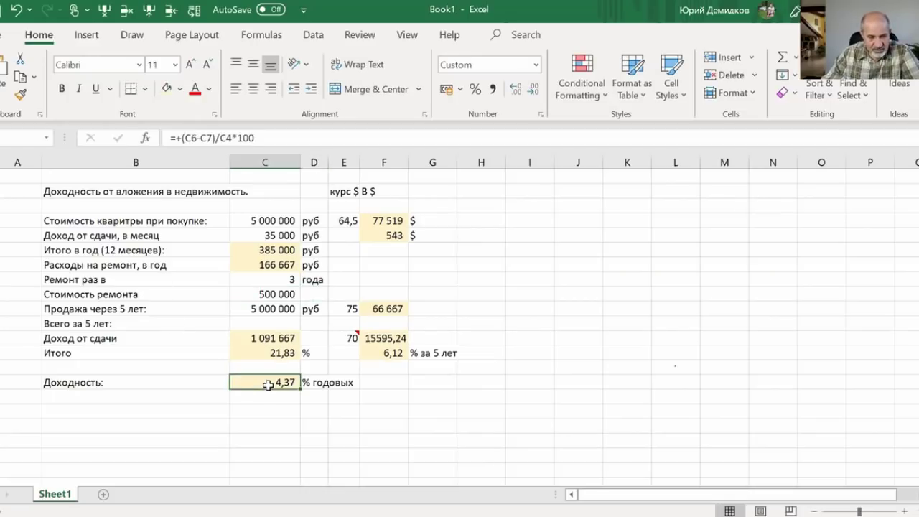
pyautogui.click(245, 340)
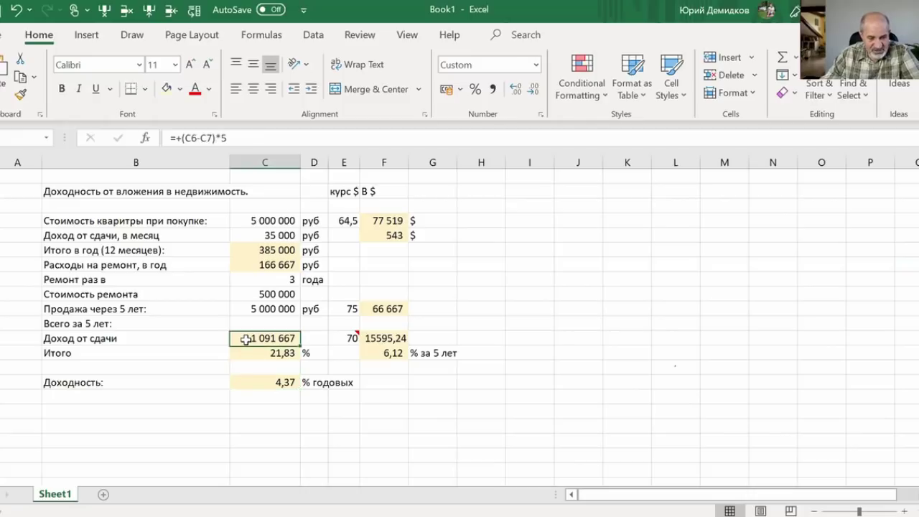
# Check the yearly renovation expense formula and set the renovation interval in C8 to 2 years.
pyautogui.click(249, 267)
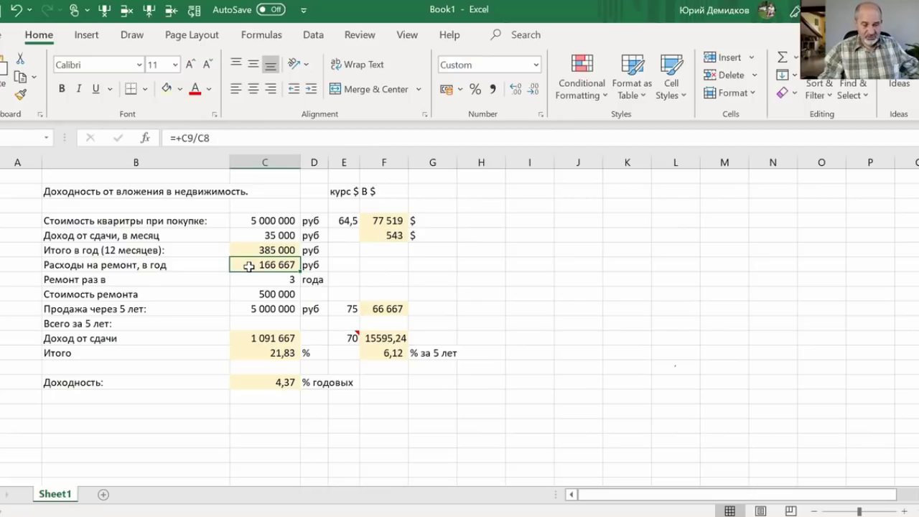
pyautogui.press('Down')
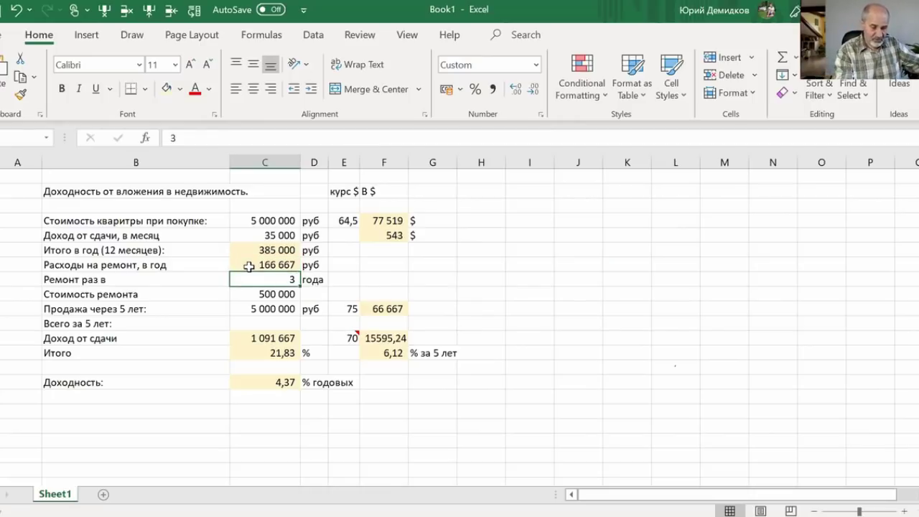
pyautogui.write('2')
pyautogui.press('Tab')
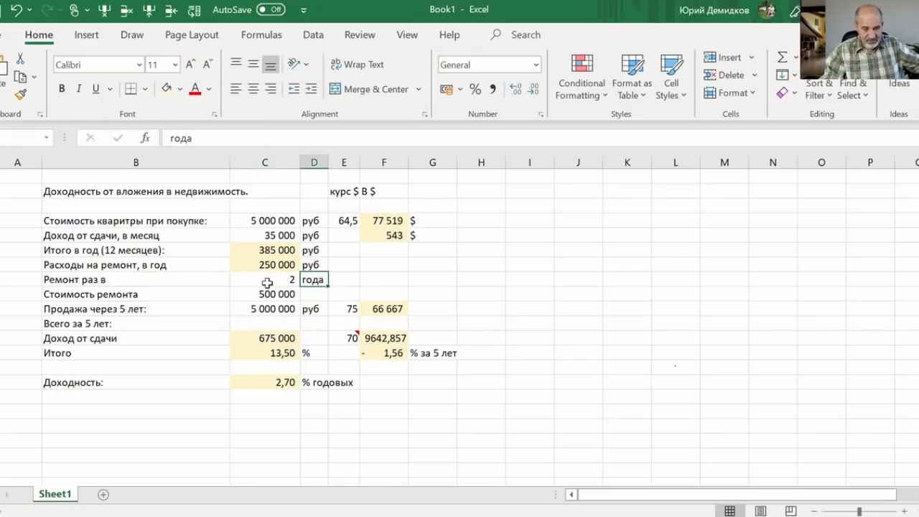
# Set the renovation interval back to 3 years and the renovation cost back to 300 000.
pyautogui.click(267, 282)
pyautogui.write('3')
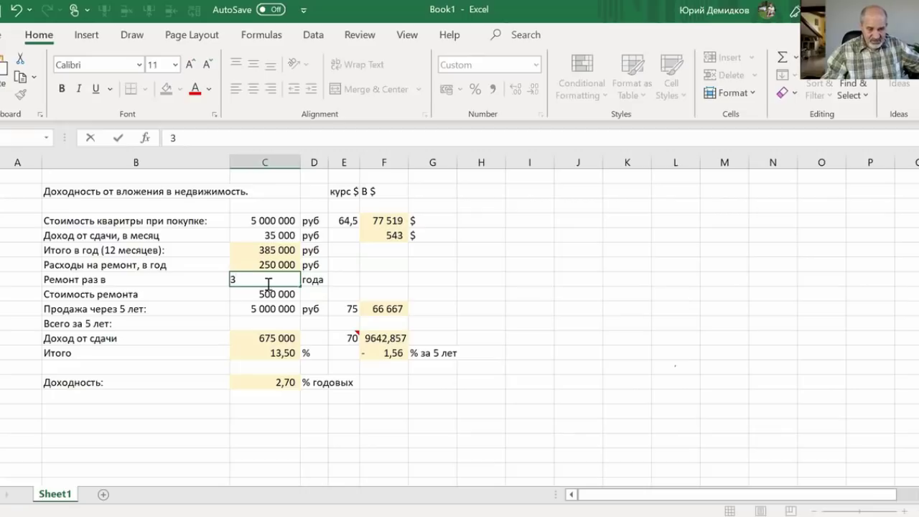
pyautogui.press('Return')
pyautogui.write('300000')
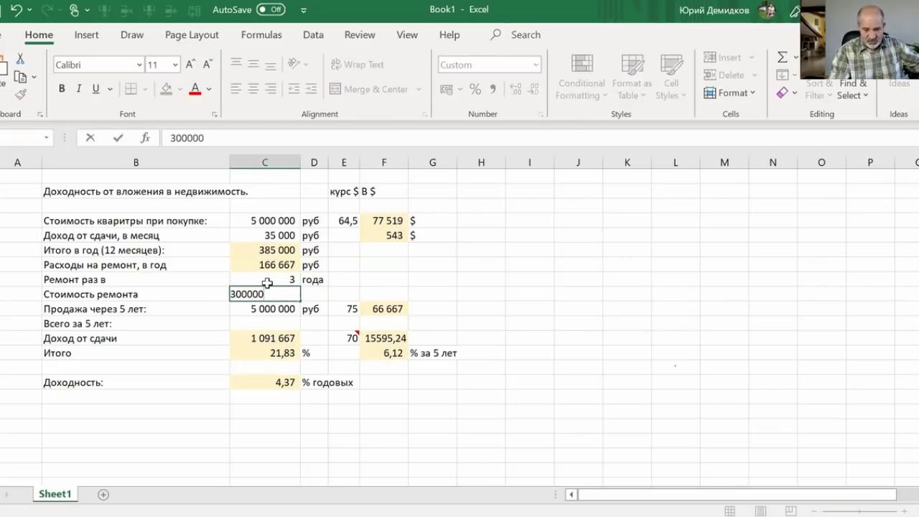
pyautogui.press('Tab')
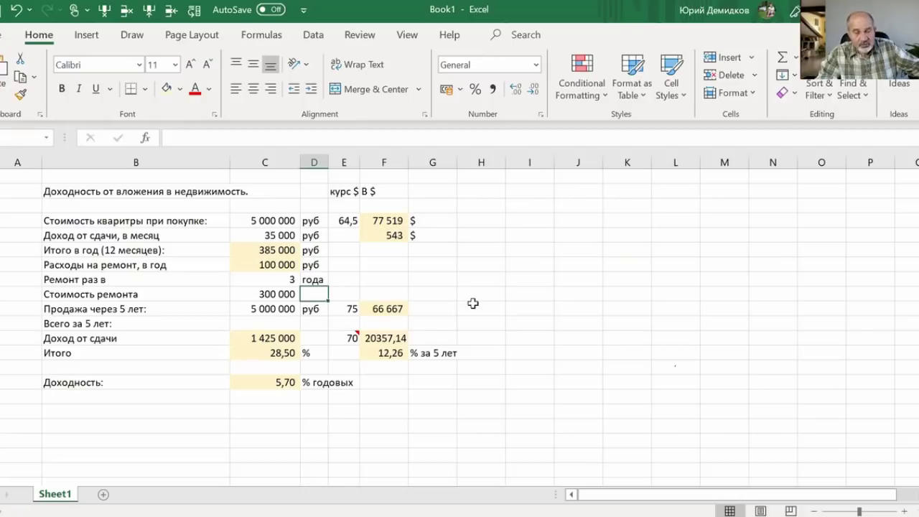
# Add the label "Налоги" in column B, three rows below the annual yield row.
pyautogui.click(259, 231)
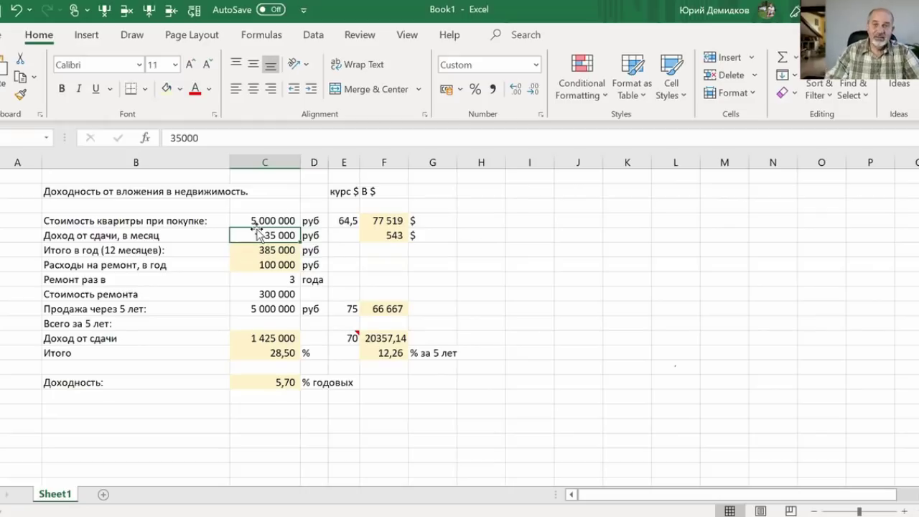
pyautogui.click(112, 426)
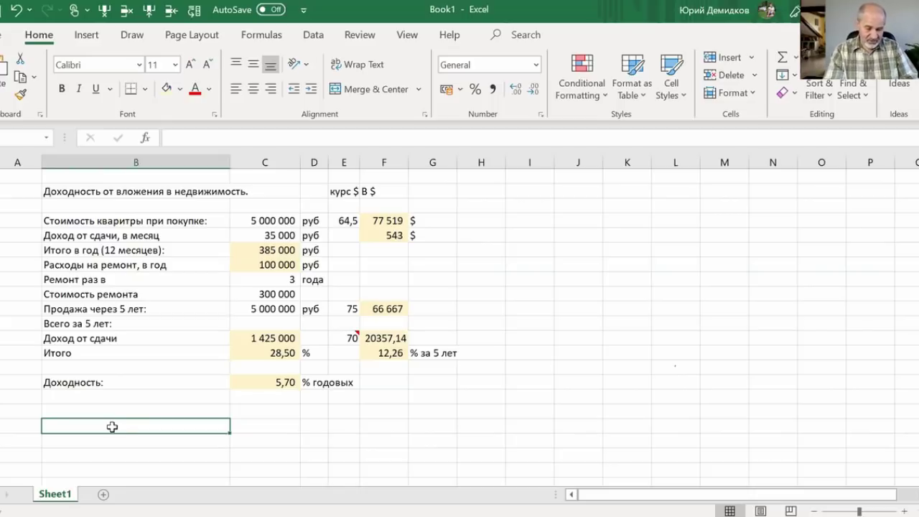
pyautogui.write('YF')
pyautogui.press('BackSpace')
pyautogui.press('BackSpace')
pyautogui.write('Налоги')
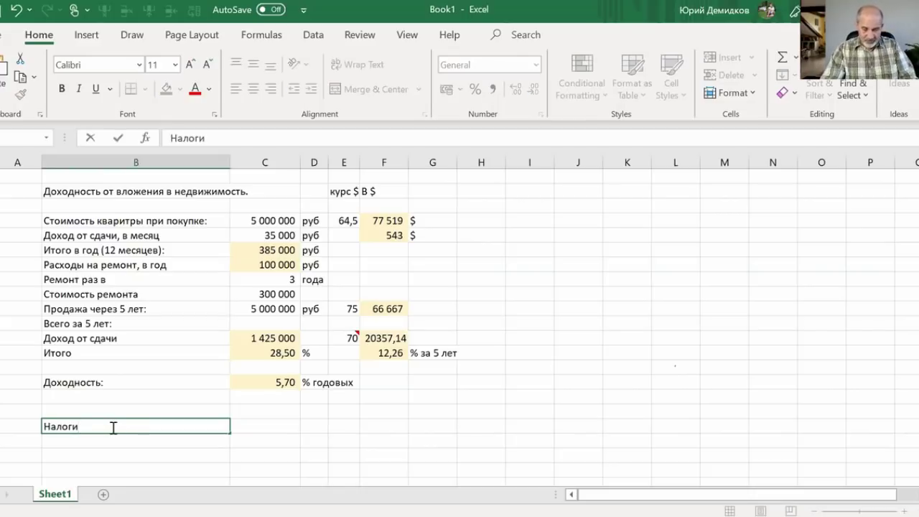
pyautogui.press('Tab')
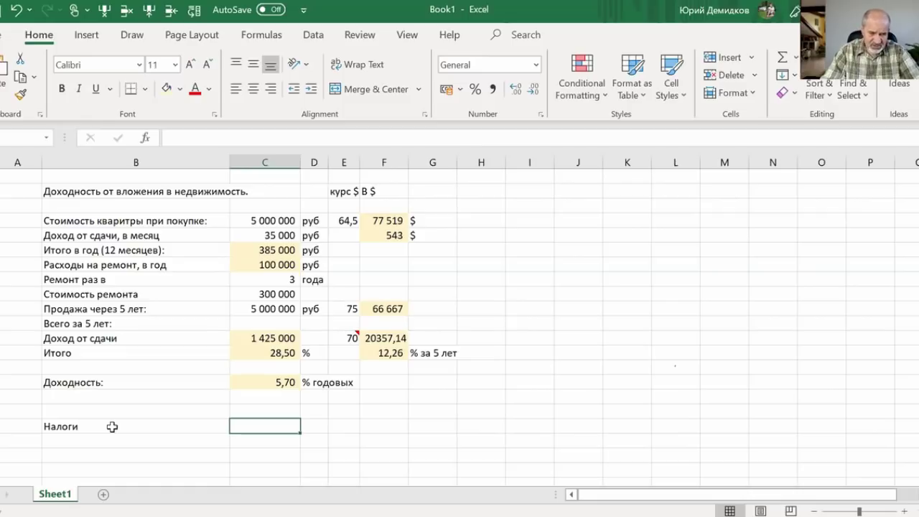
# Enter a formula in the cell beside "Налоги" that references the yearly rental income in C6.
pyautogui.write('+')
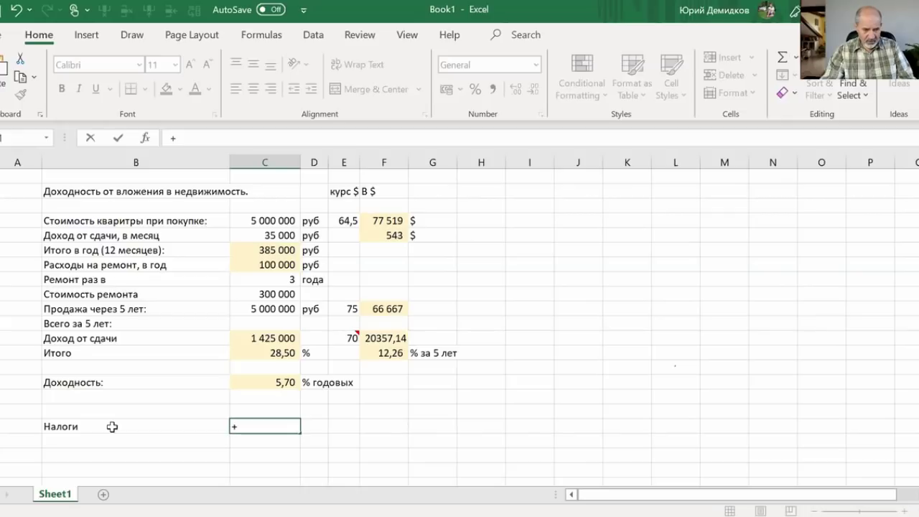
pyautogui.press('Up')
pyautogui.press('Up')
pyautogui.press('Up')
pyautogui.press('Up')
pyautogui.press('Up')
pyautogui.press('Up')
pyautogui.press('Up')
pyautogui.press('Up')
pyautogui.press('Up')
pyautogui.press('Up')
pyautogui.press('Up')
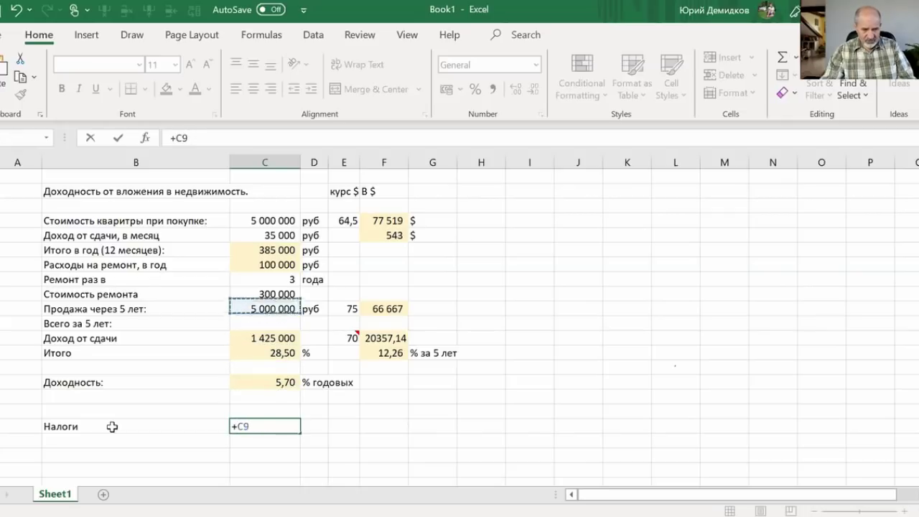
pyautogui.press('Up')
pyautogui.press('Tab')
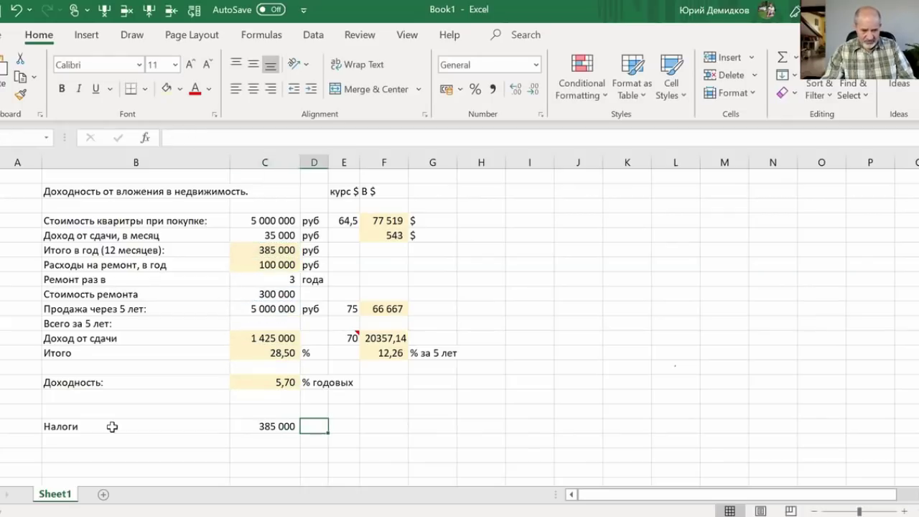
# Extend the tax formula to multiply the yearly rental income by 0,13.
pyautogui.press('Left')
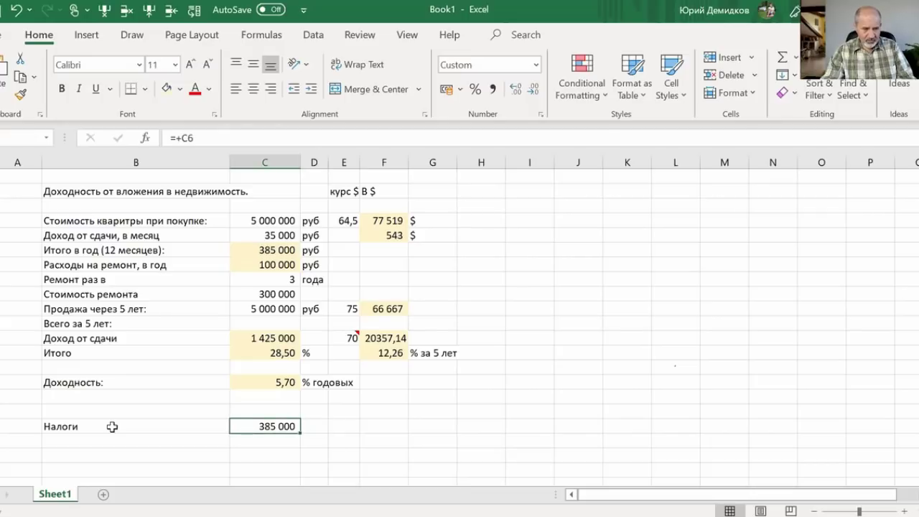
pyautogui.click(213, 137)
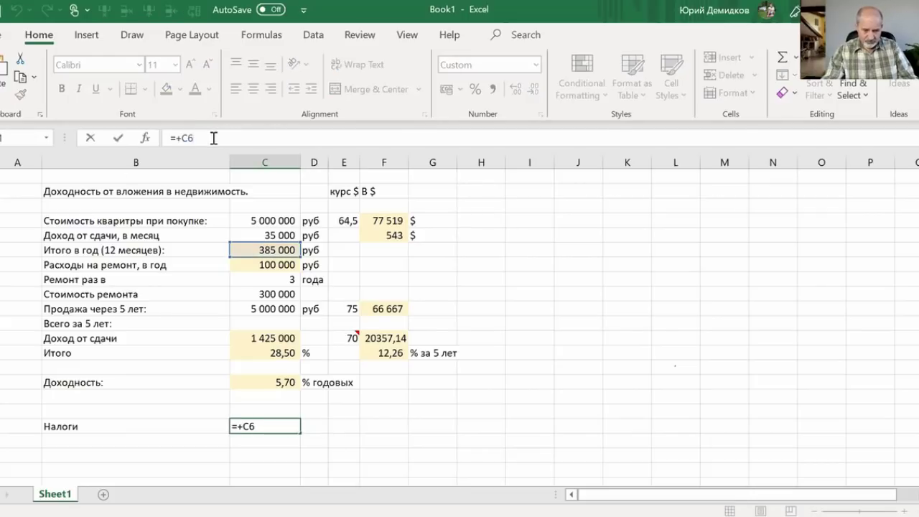
pyautogui.write('*0,13')
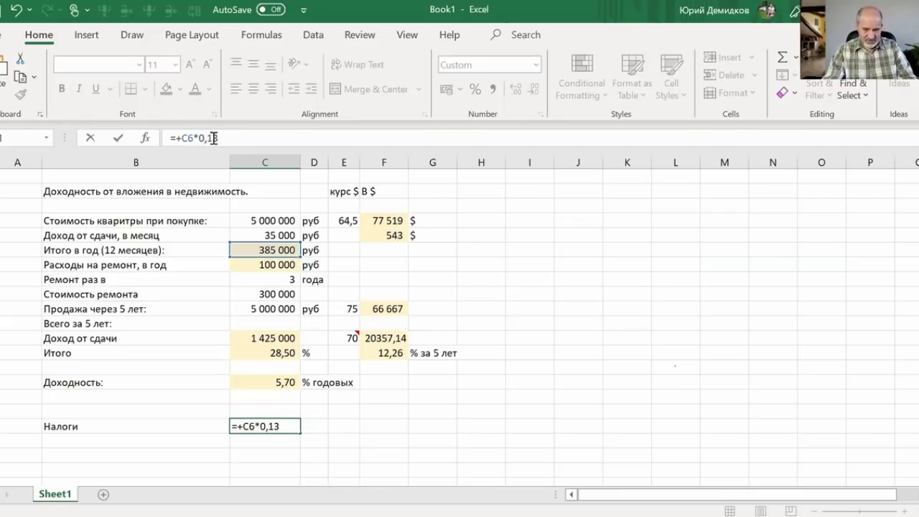
pyautogui.press('Tab')
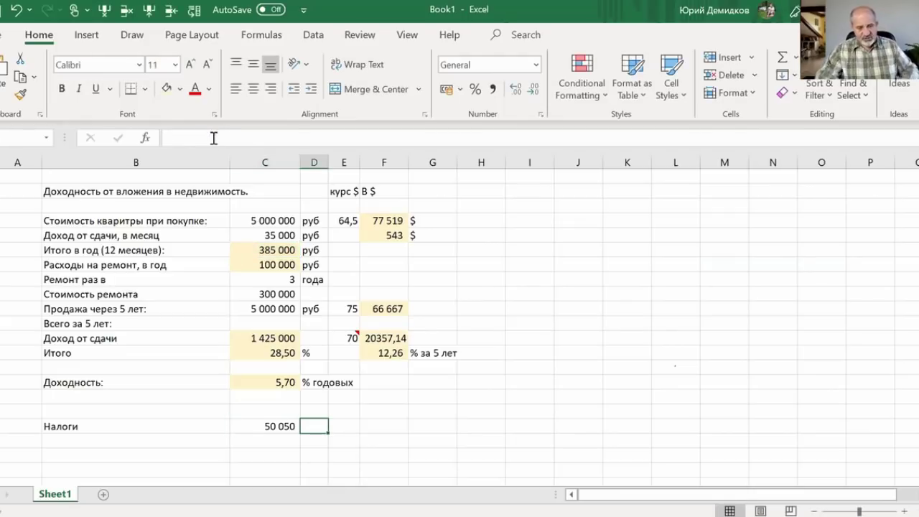
# Change the tax rate in the formula beside "Налоги" to 0,06.
pyautogui.press('Left')
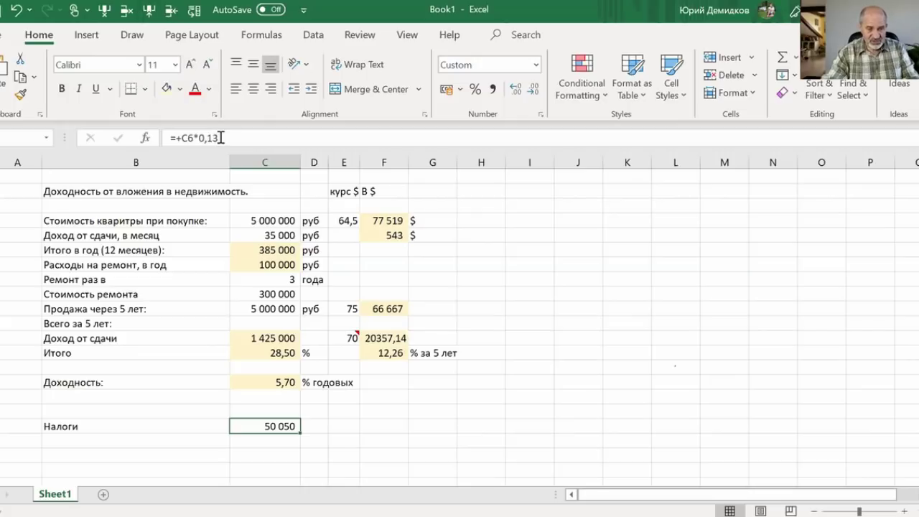
pyautogui.click(221, 137)
pyautogui.press('BackSpace')
pyautogui.press('BackSpace')
pyautogui.write('06')
pyautogui.press('Tab')
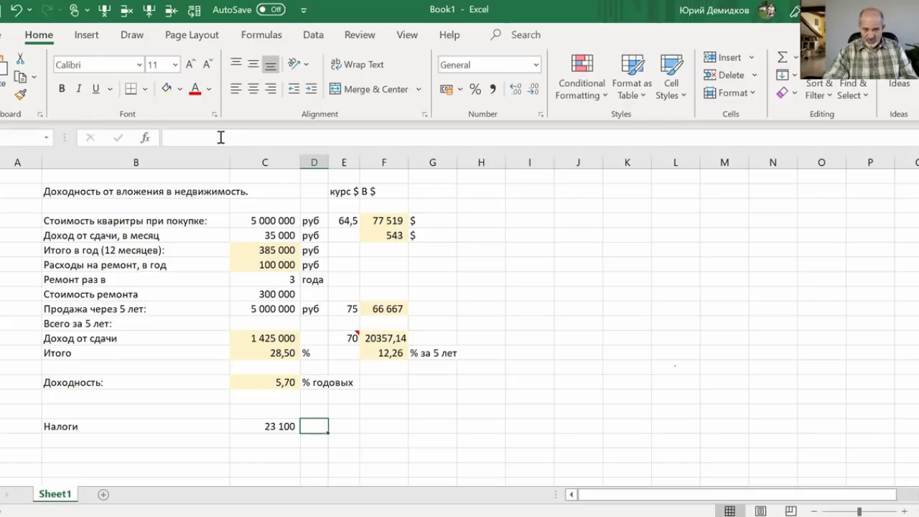
pyautogui.press('Left')
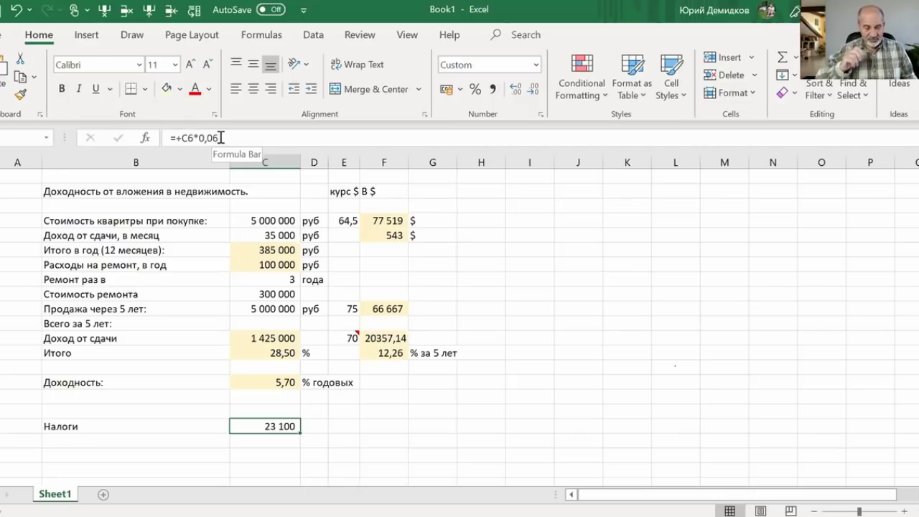
# Set the apartment's sale price after 5 years in column C to 4 000 000 руб.
pyautogui.click(264, 221)
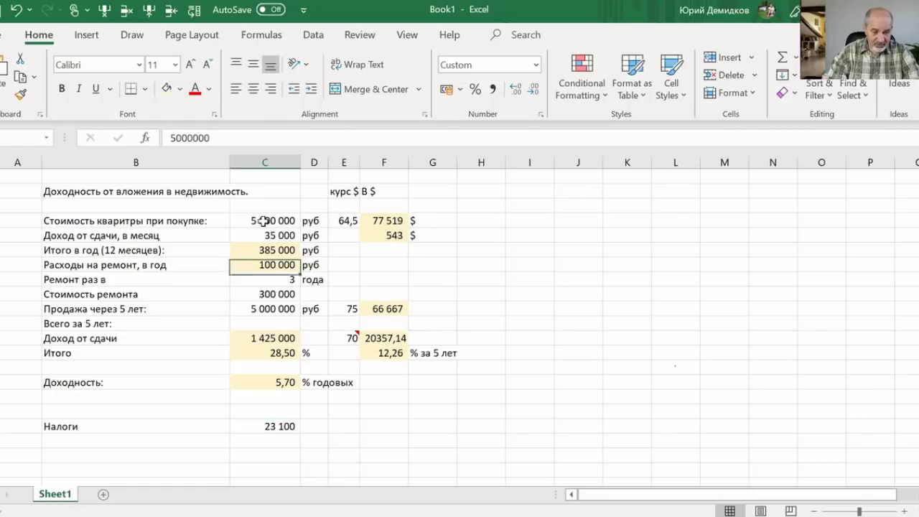
pyautogui.click(257, 309)
pyautogui.write('4 000 00')
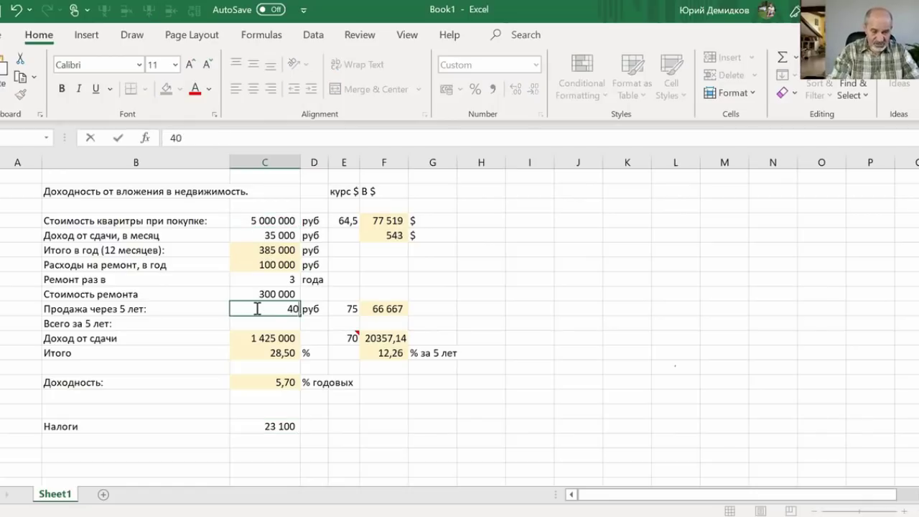
pyautogui.write('0')
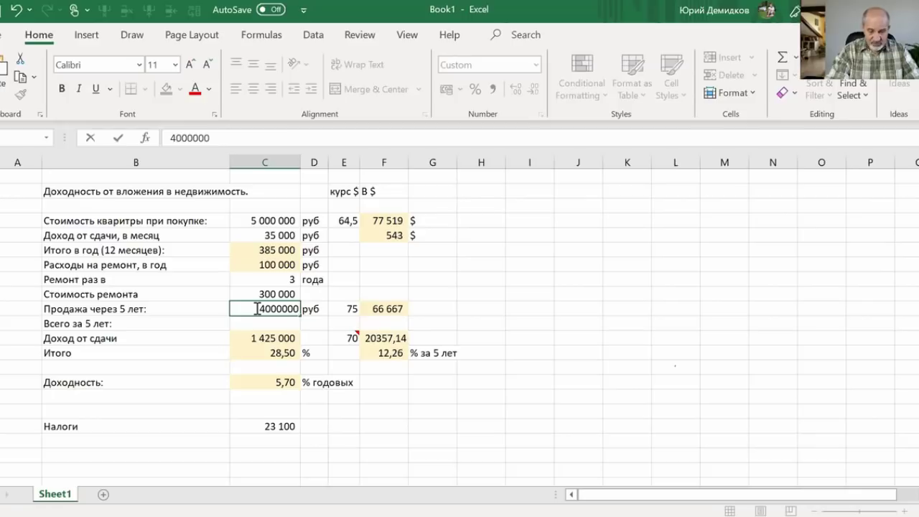
pyautogui.press('Tab')
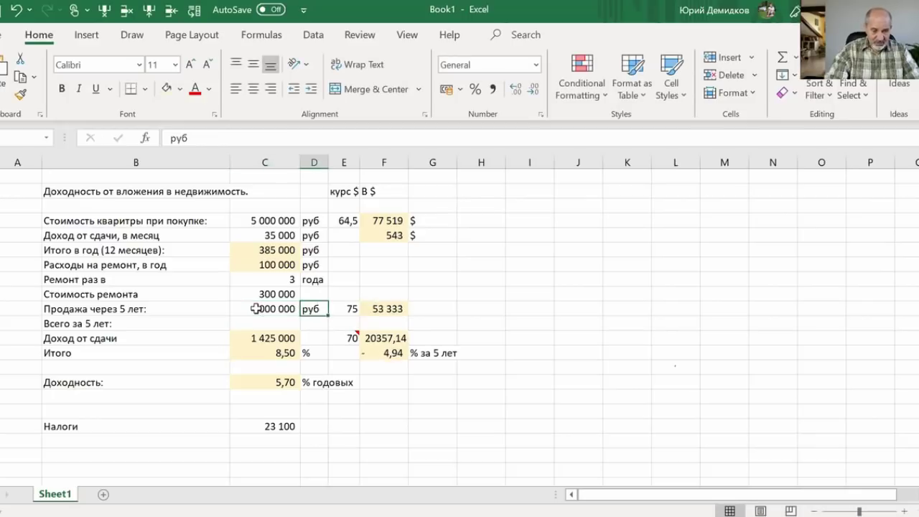
# Examine the five-year ruble and dollar totals, the annual yield, and the exchange rates used for the sale and rental income.
pyautogui.click(267, 353)
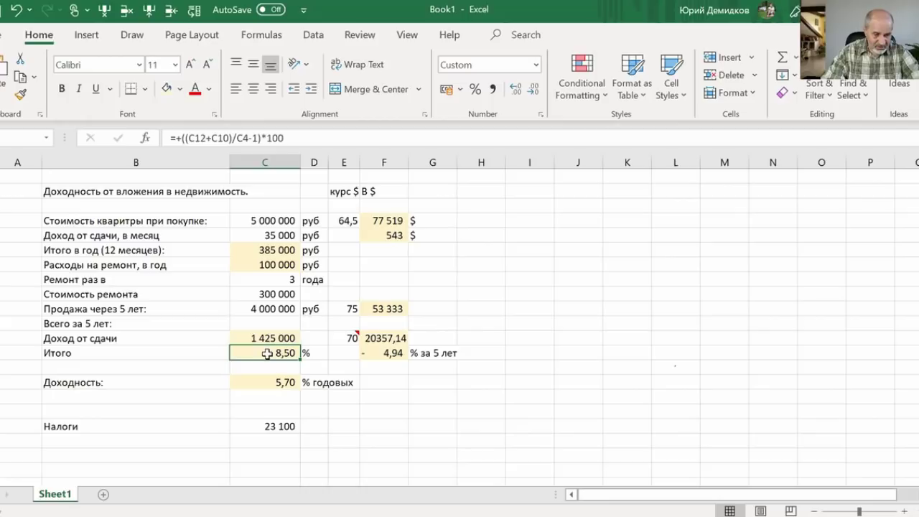
pyautogui.click(262, 387)
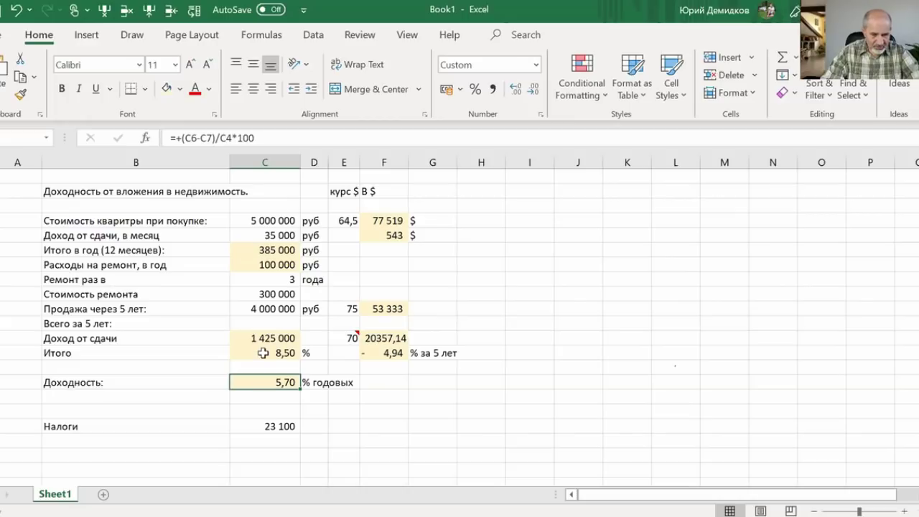
pyautogui.click(260, 355)
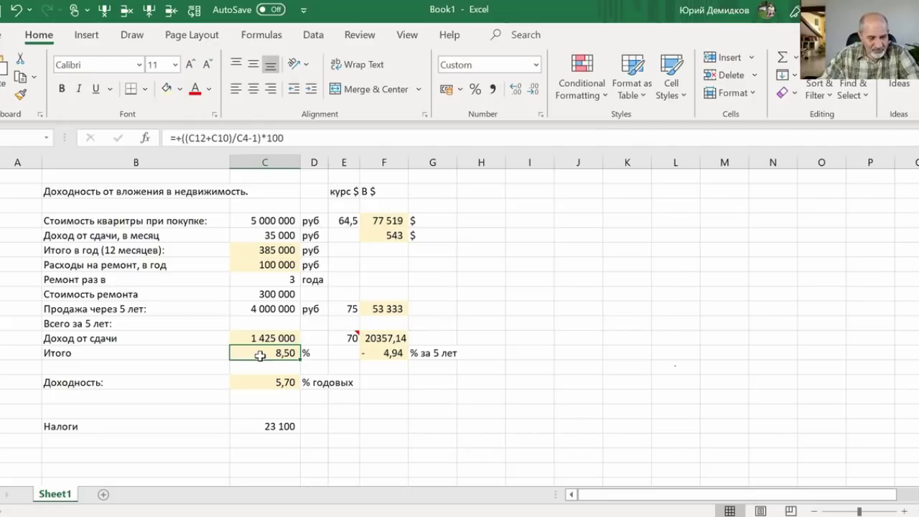
pyautogui.click(267, 387)
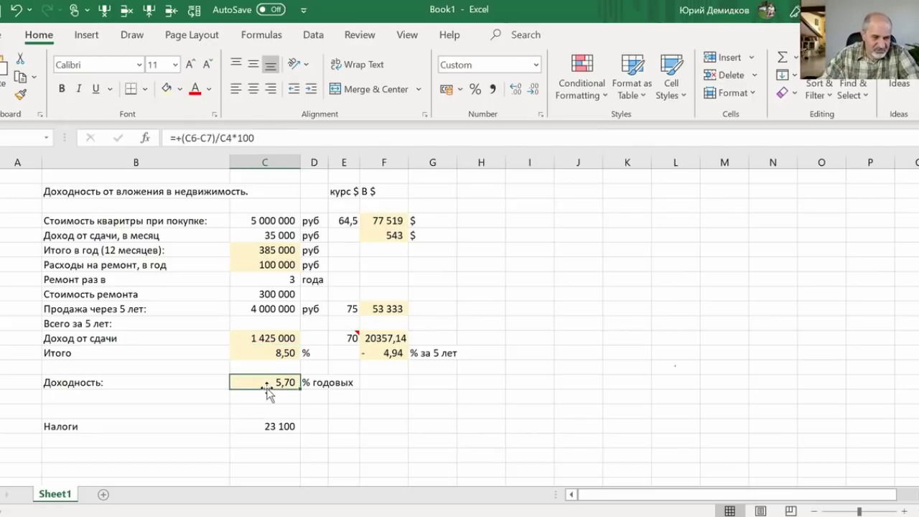
pyautogui.click(267, 353)
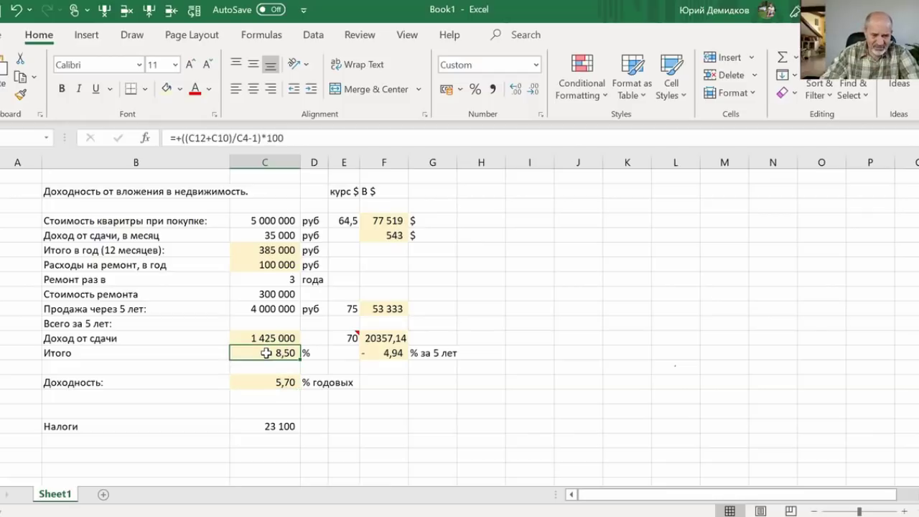
pyautogui.click(382, 354)
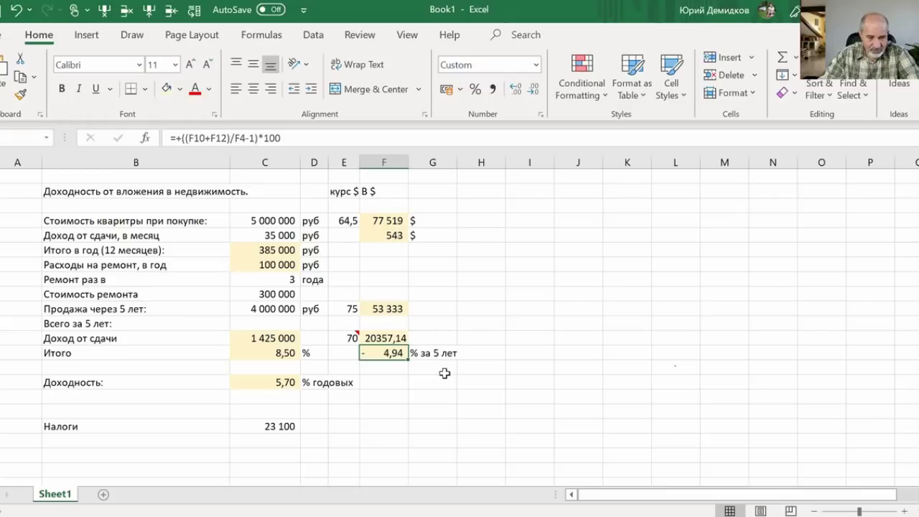
pyautogui.click(244, 338)
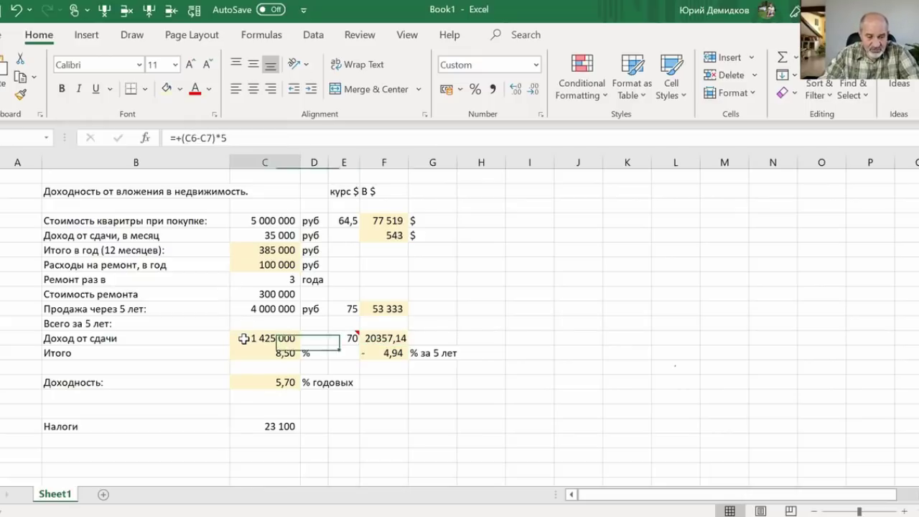
pyautogui.click(349, 309)
pyautogui.click(344, 337)
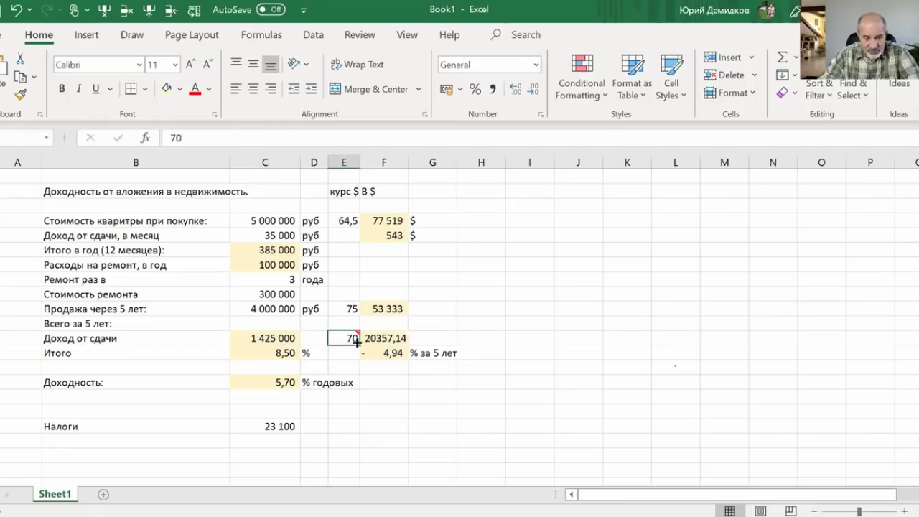
pyautogui.click(346, 307)
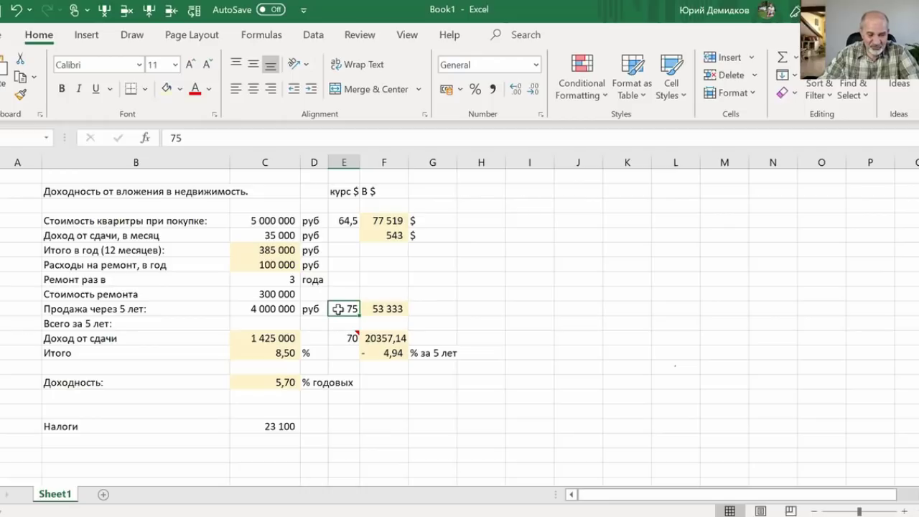
pyautogui.click(266, 350)
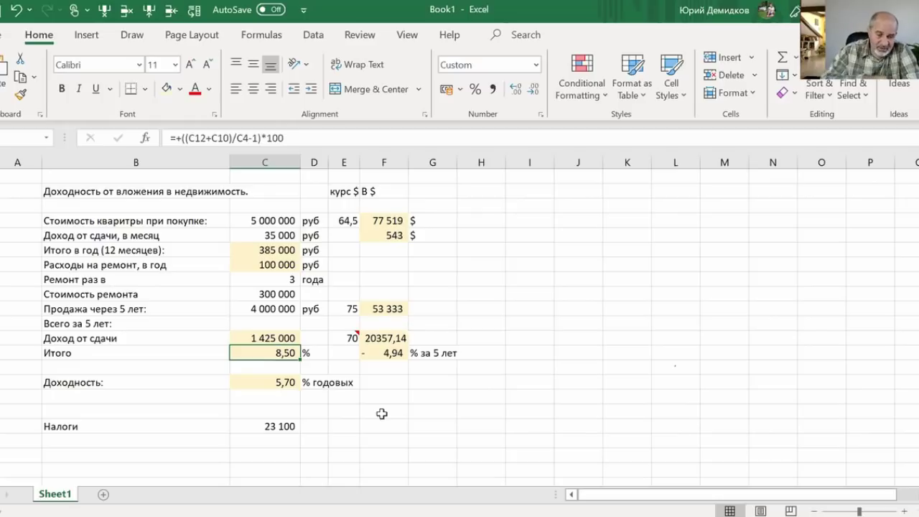
pyautogui.click(525, 220)
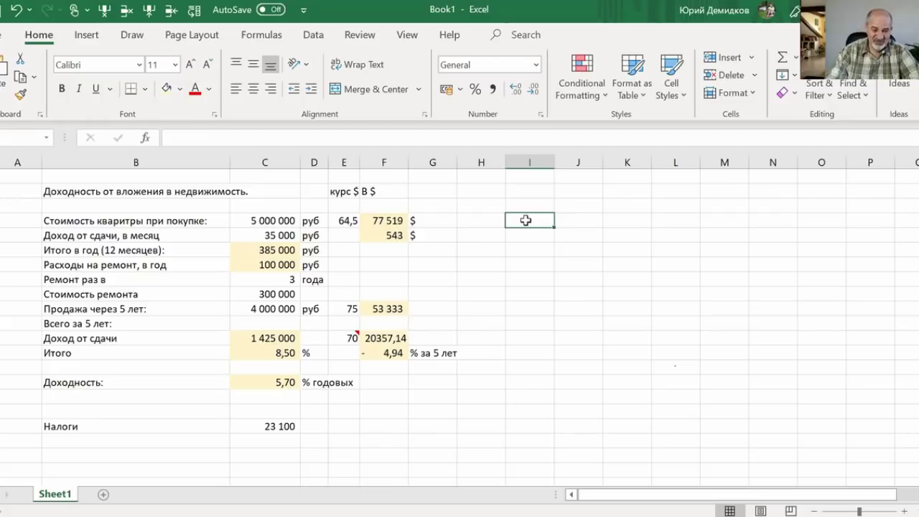
pyautogui.click(265, 383)
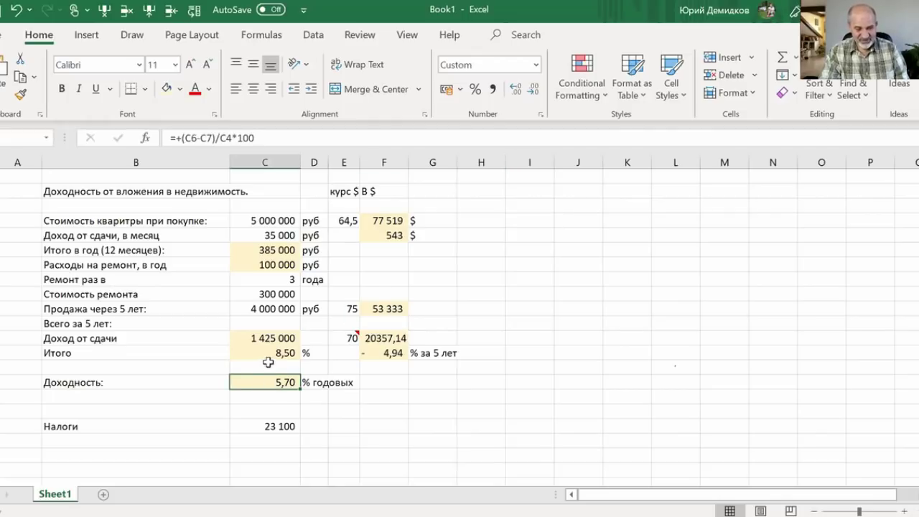
pyautogui.click(267, 355)
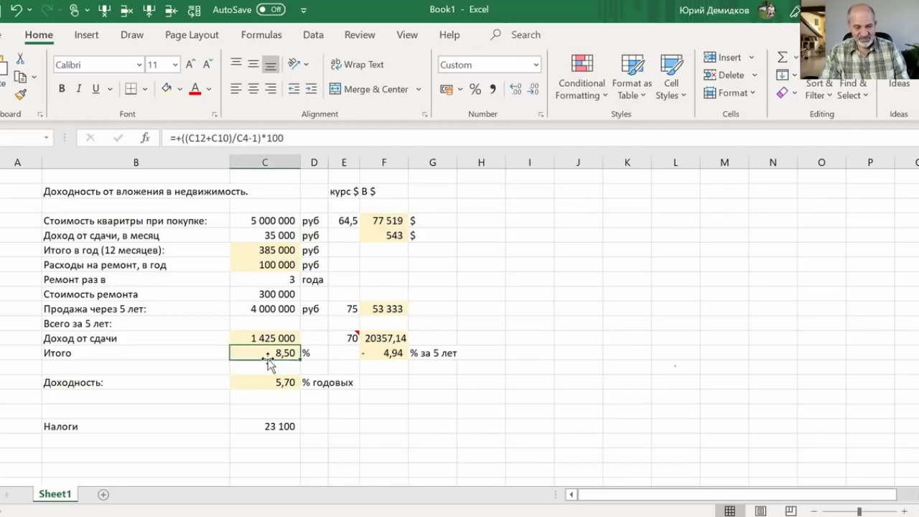
# Set the "Продажа через 5 лет" sale price to 5 000 000 руб.
pyautogui.click(257, 307)
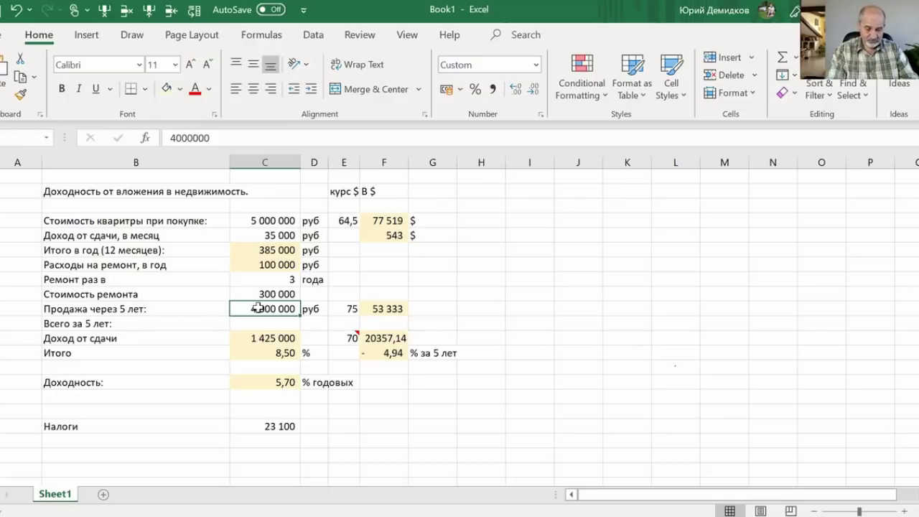
pyautogui.write('5 000 000')
pyautogui.press('Tab')
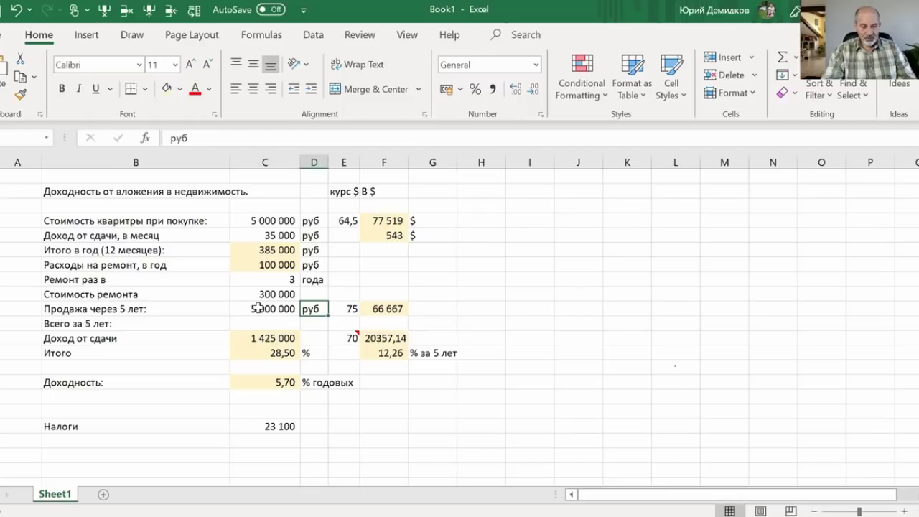
pyautogui.click(171, 308)
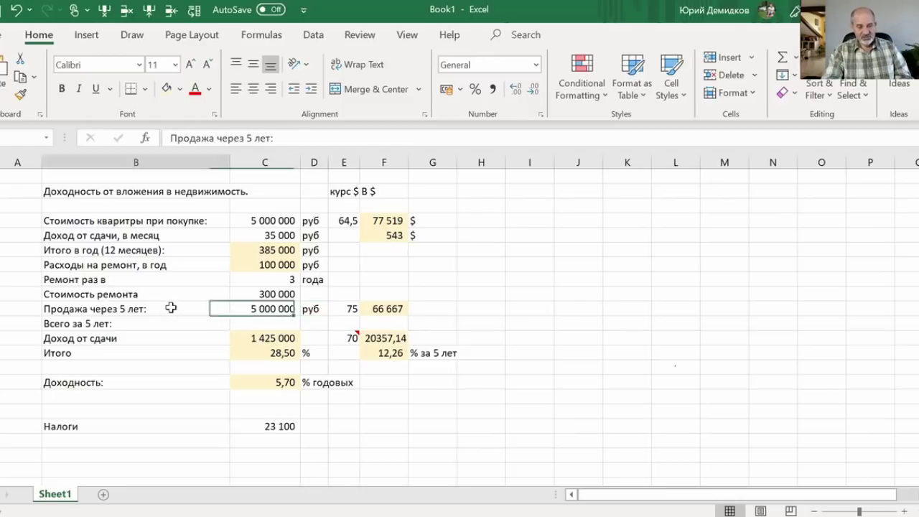